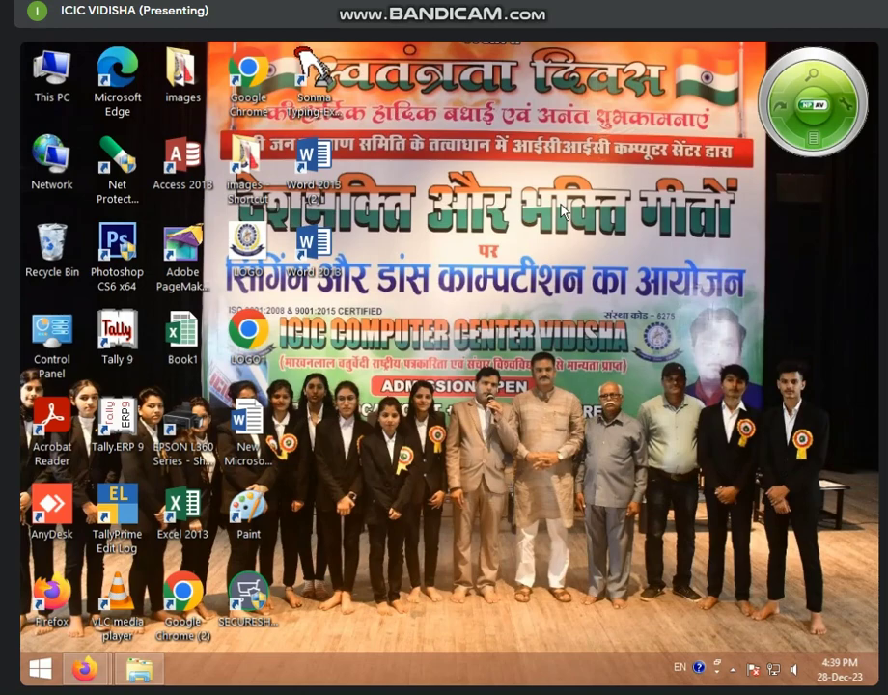
Refresh the Windows desktop and launch Excel 2013 from its desktop shortcut.
right_click(520, 230)
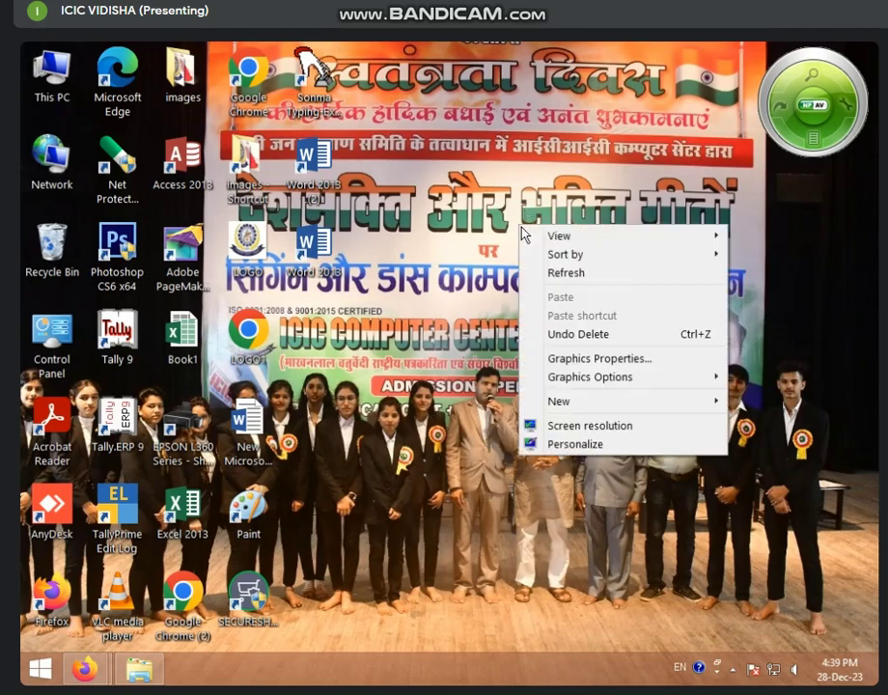
key(Escape)
right_click(529, 228)
click(574, 275)
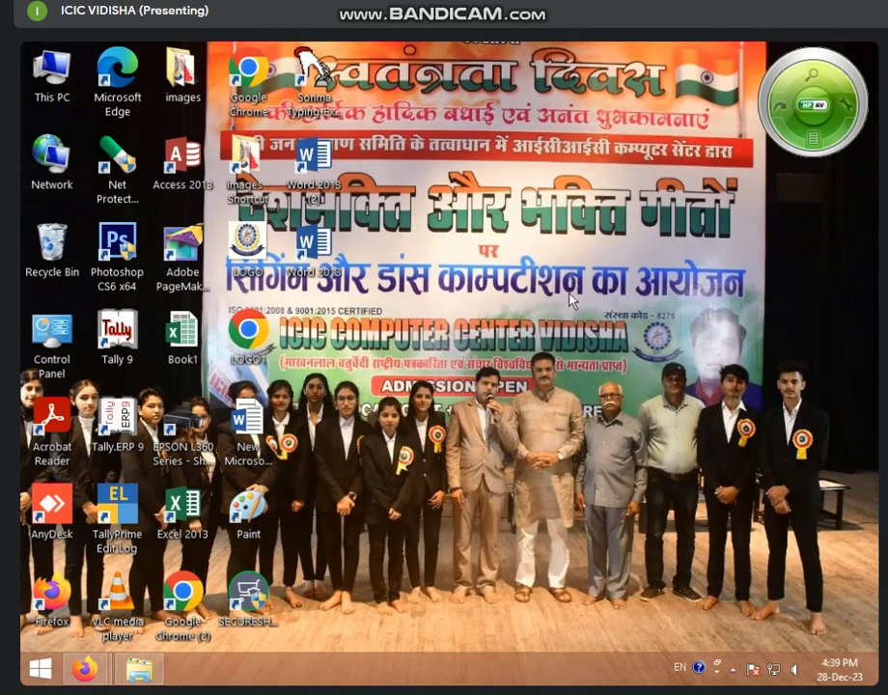
double_click(202, 509)
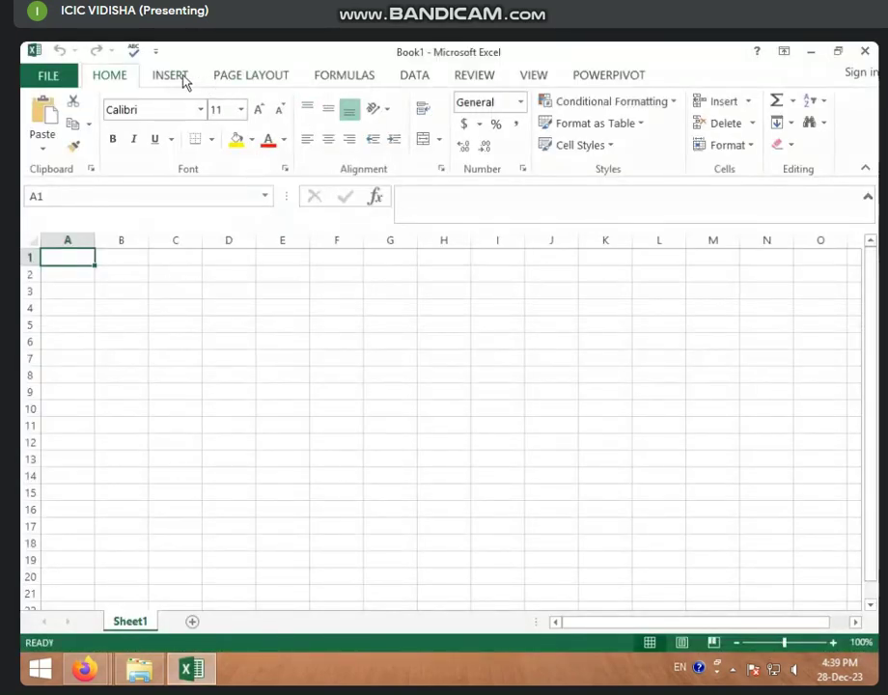
Open the recent workbook DATA 123 and select its city values column chart.
click(174, 76)
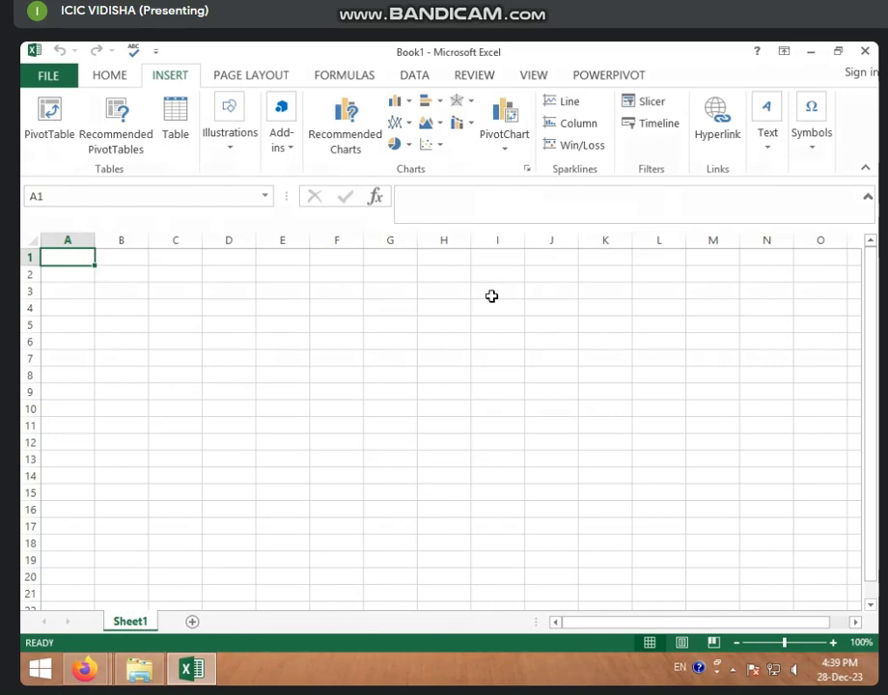
click(50, 76)
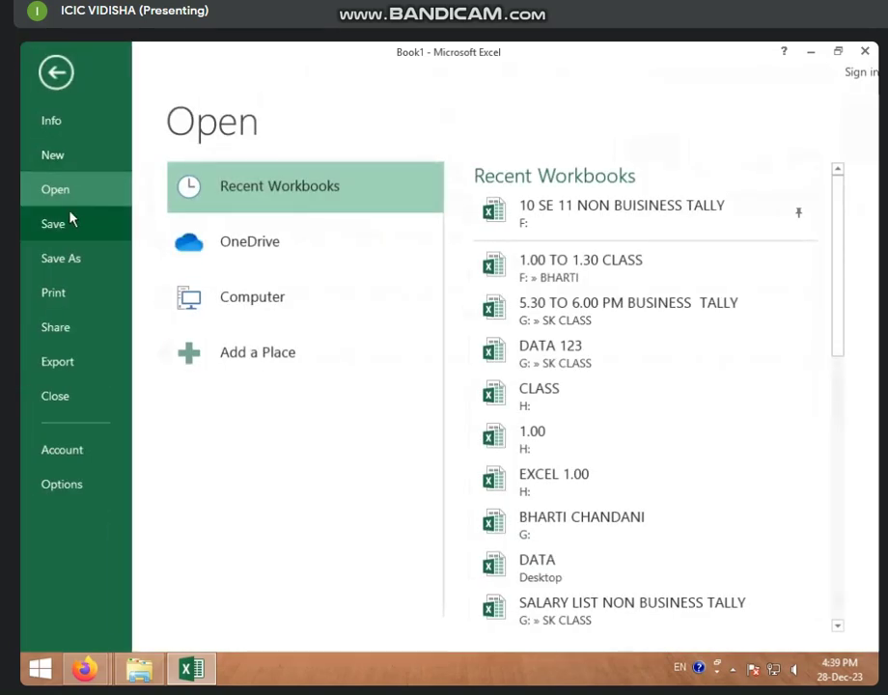
click(521, 348)
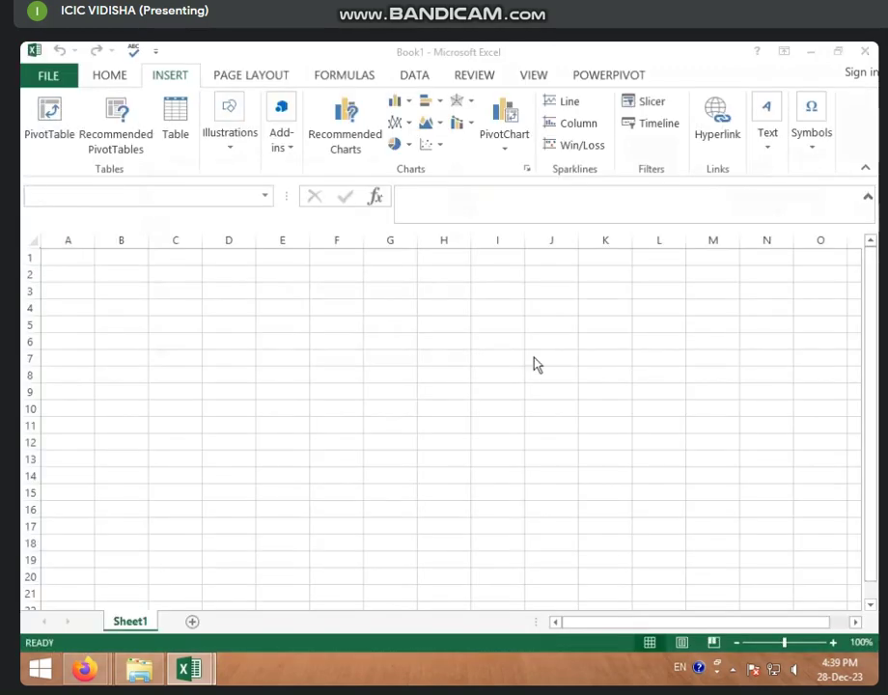
click(375, 328)
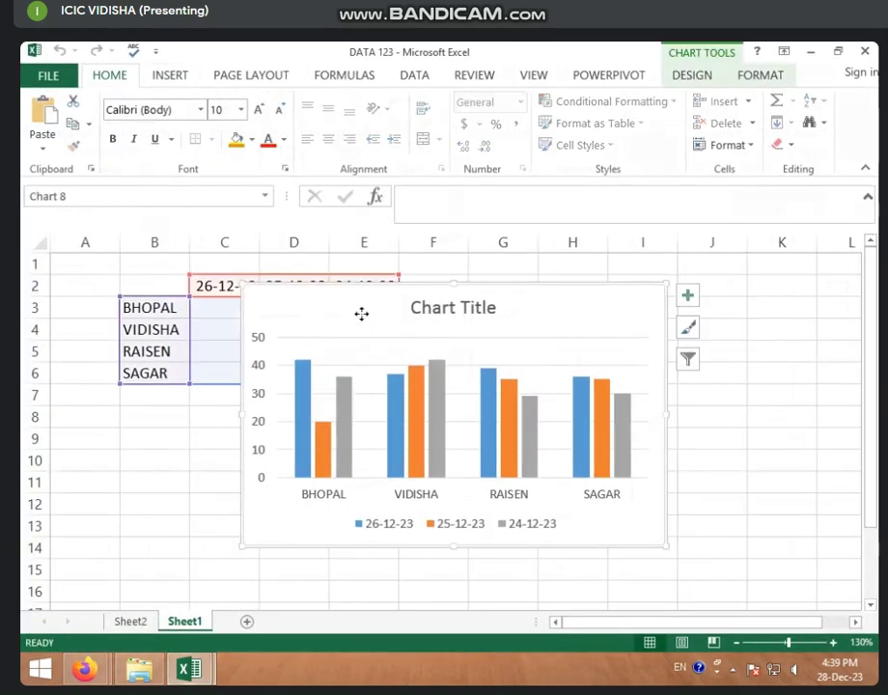
Drag the chart right of the data table so columns C to E are uncovered, then reselect it.
drag(374, 328, 426, 317)
click(684, 78)
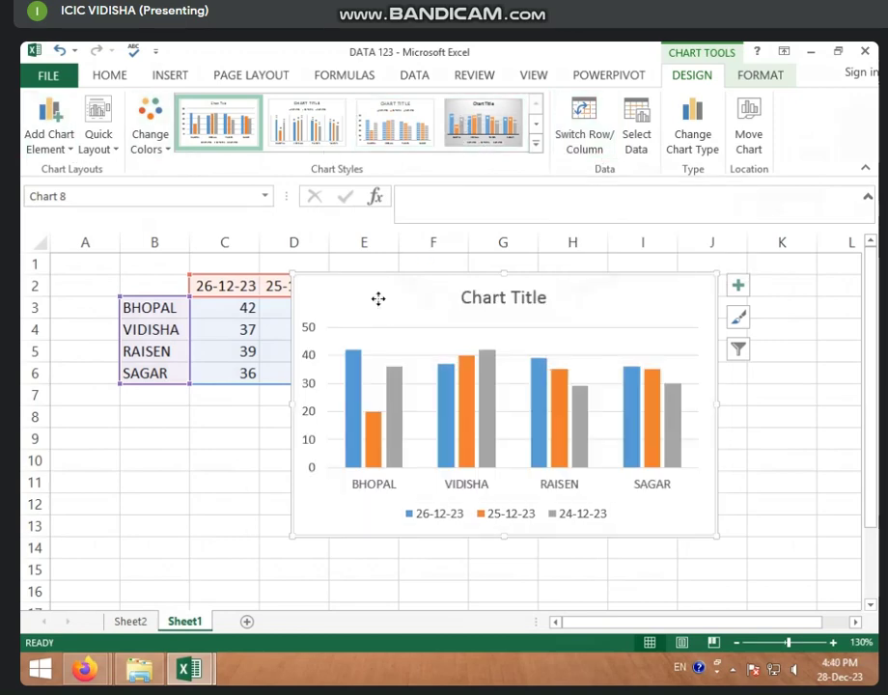
drag(376, 298, 355, 290)
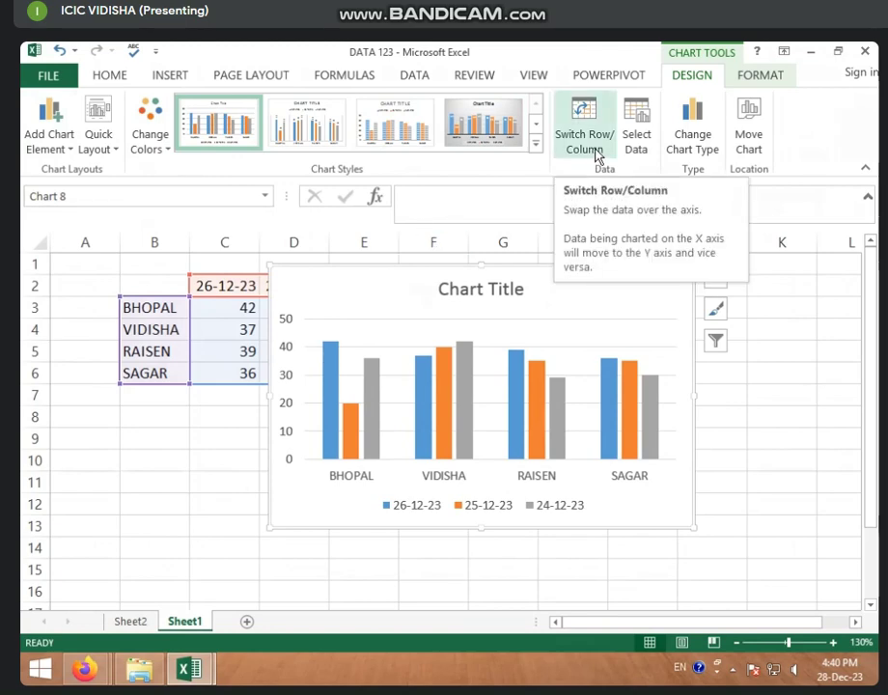
mouse_move(327, 302)
mouse_down()
mouse_move(398, 297)
mouse_move(475, 309)
mouse_up()
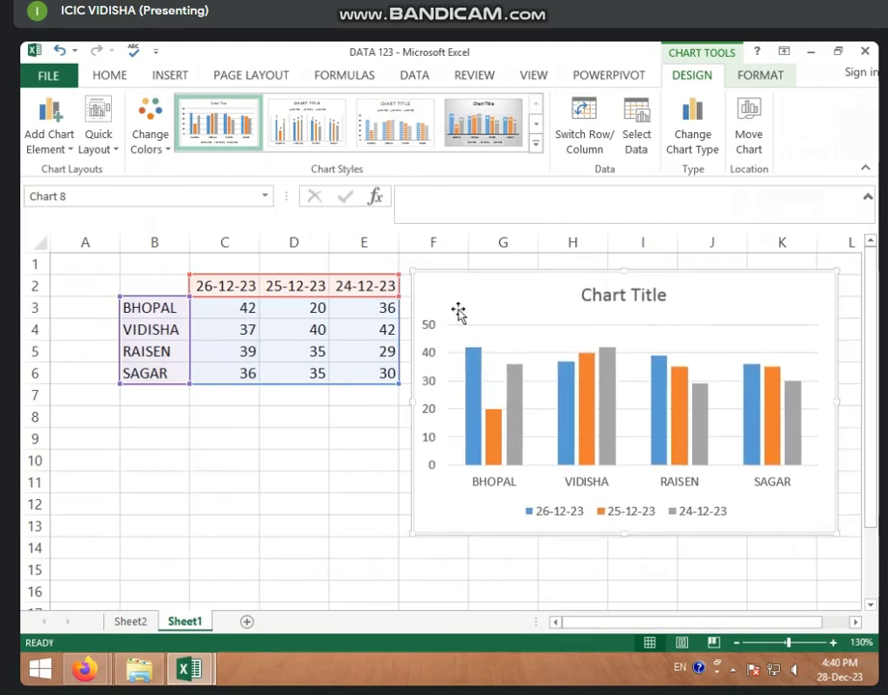
click(241, 308)
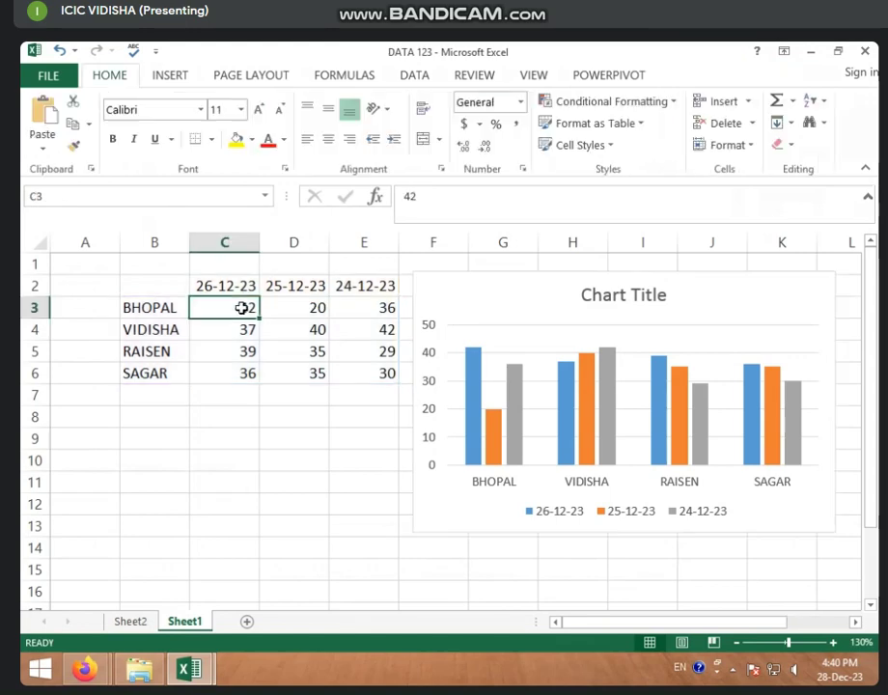
click(472, 337)
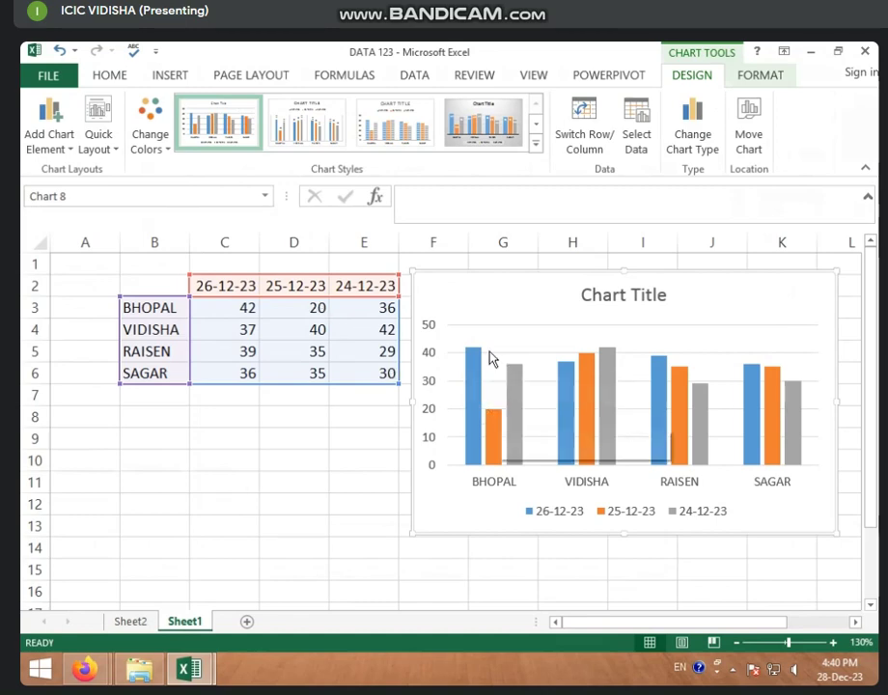
Use Switch Row/Column so the dates are the axis categories and BHOPAL, VIDISHA, RAISEN, SAGAR are series.
click(604, 143)
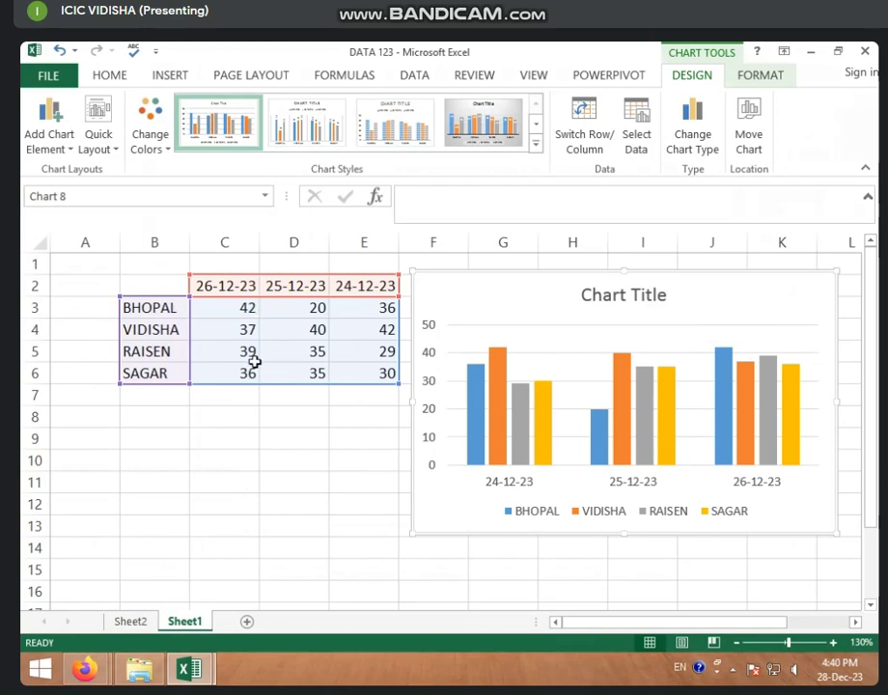
click(589, 145)
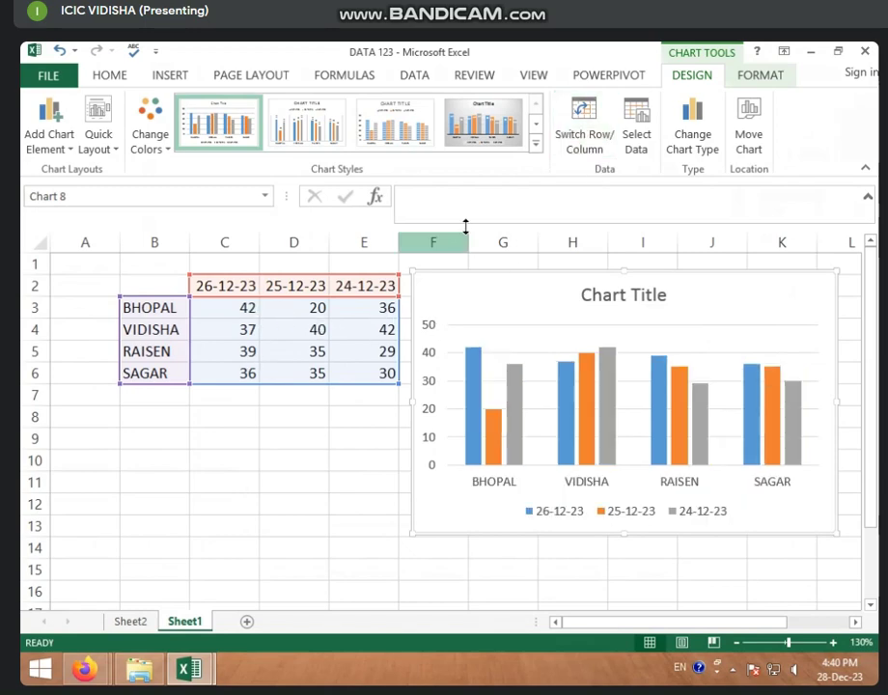
click(576, 141)
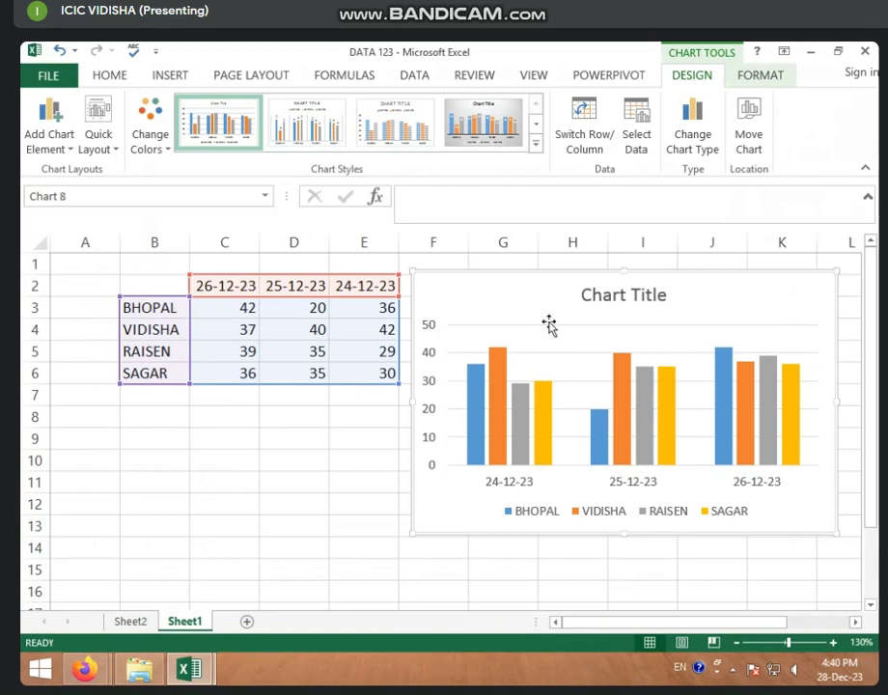
mouse_move(544, 399)
drag(455, 281, 451, 278)
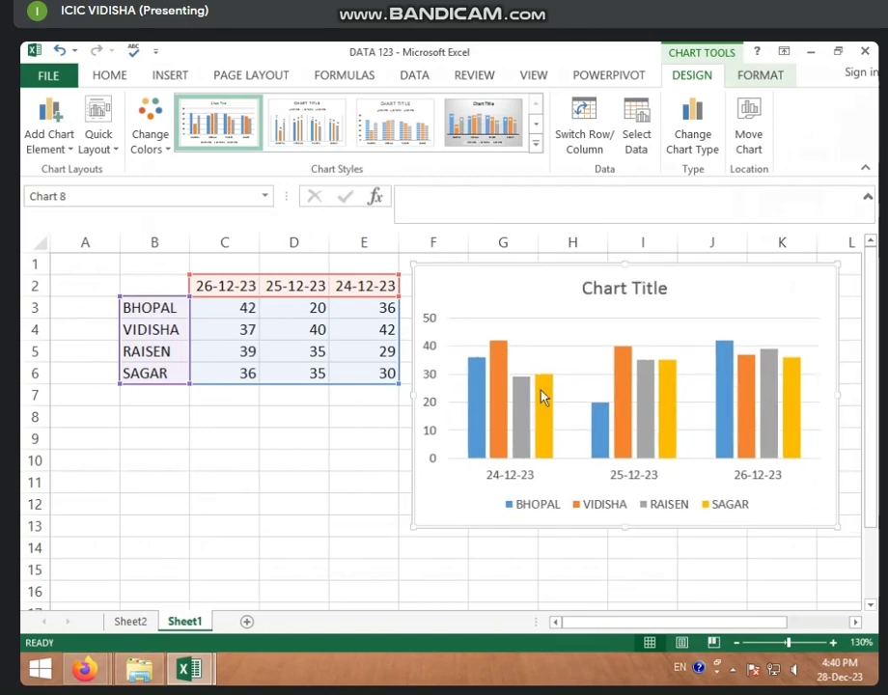
mouse_move(546, 390)
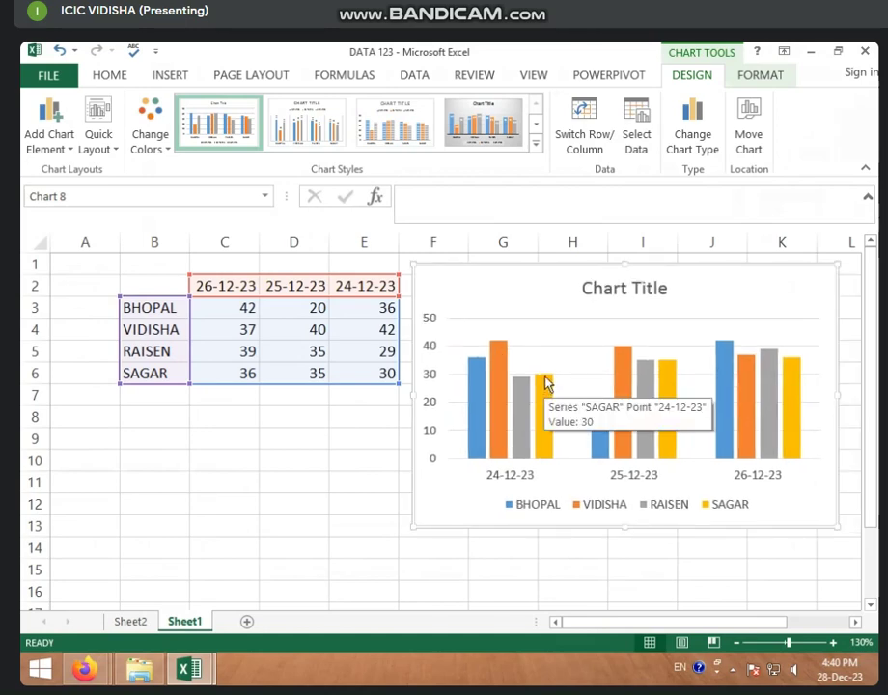
click(365, 371)
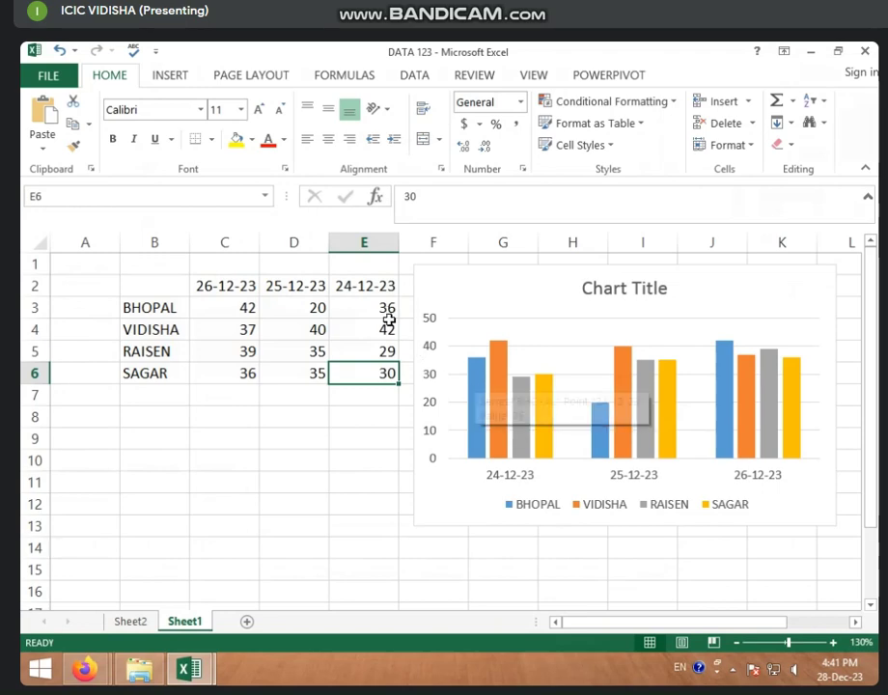
Select the 24-12-23 values in cells E3:E6.
drag(384, 309, 384, 366)
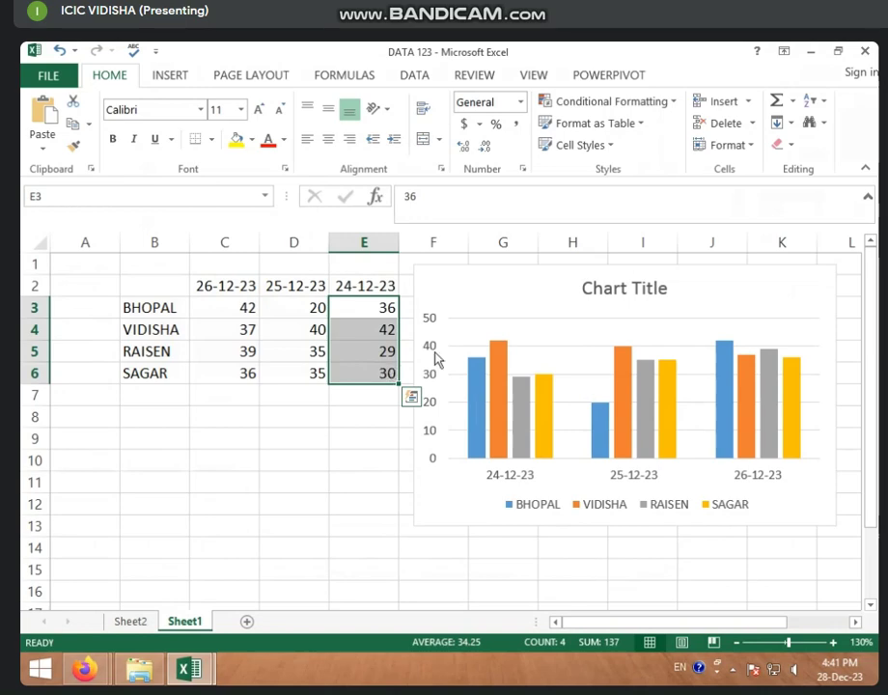
click(334, 417)
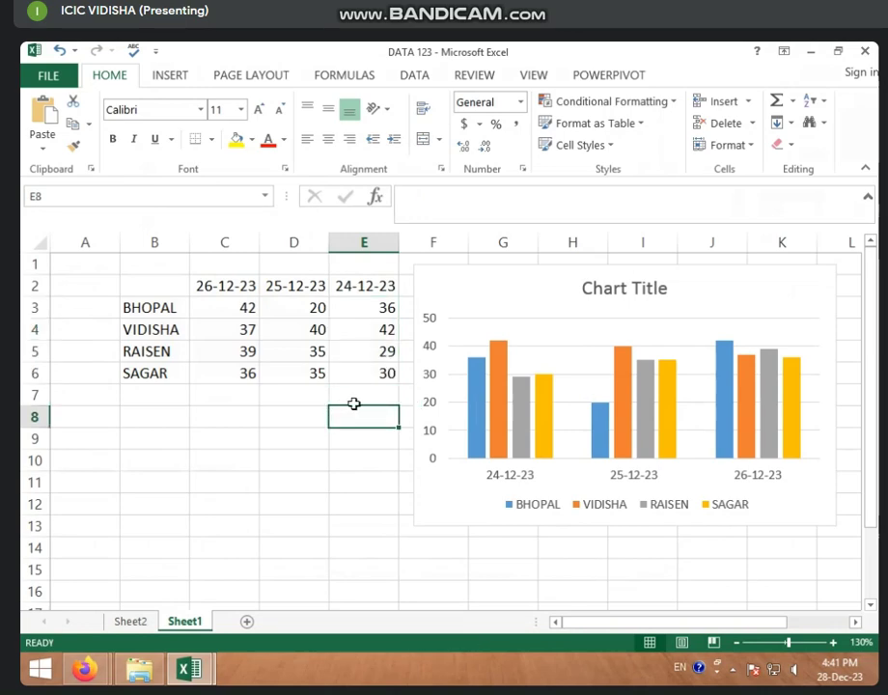
mouse_move(347, 307)
mouse_down()
mouse_move(373, 354)
mouse_move(372, 373)
mouse_up()
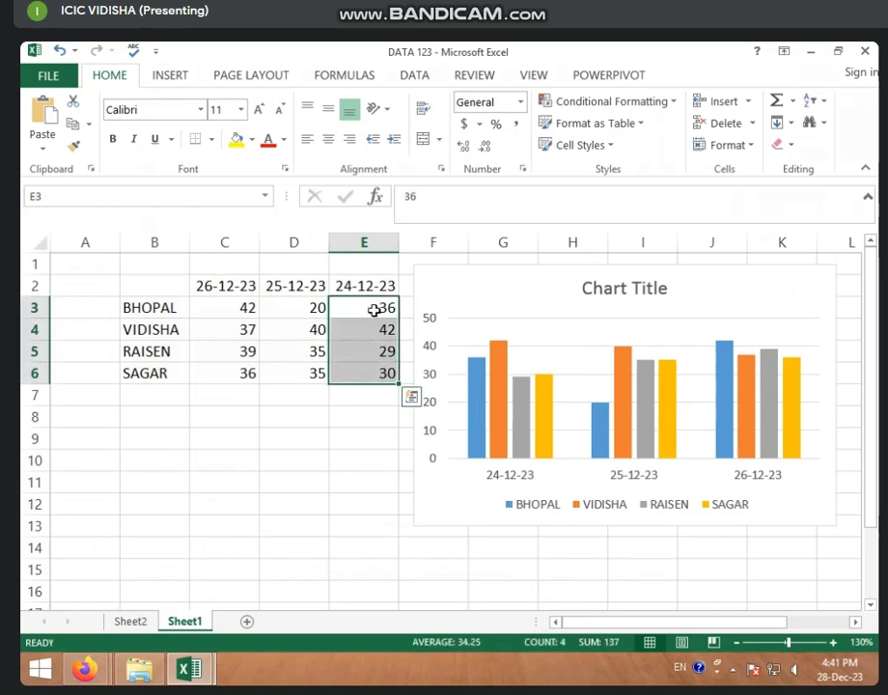
click(377, 309)
click(373, 328)
click(367, 351)
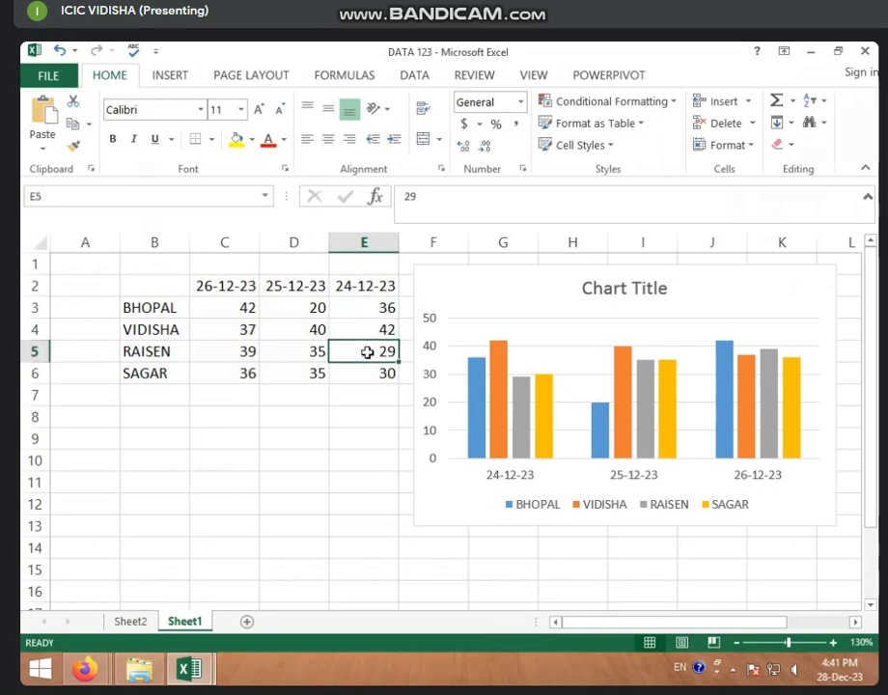
click(370, 371)
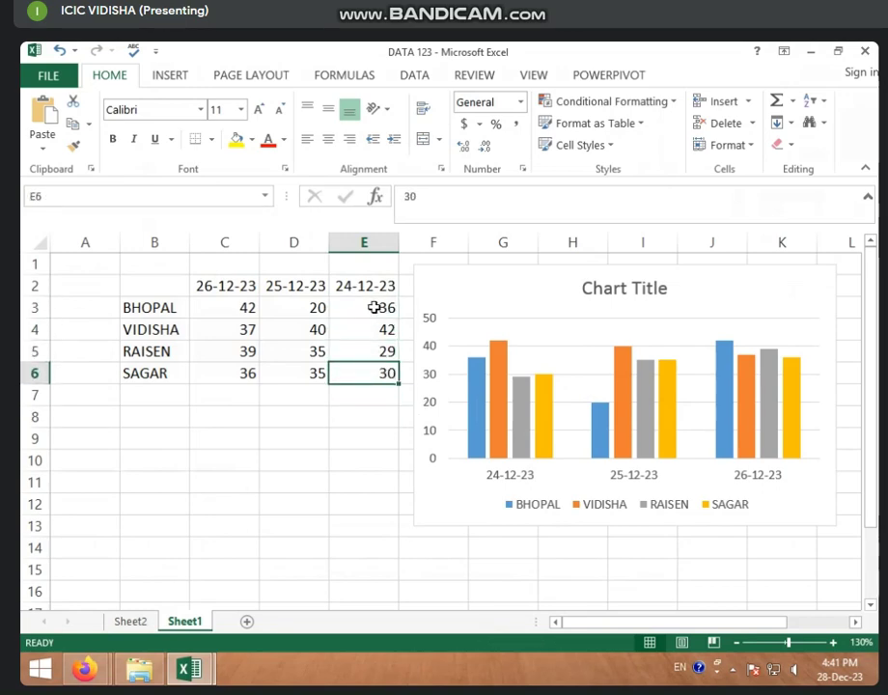
drag(377, 307, 378, 373)
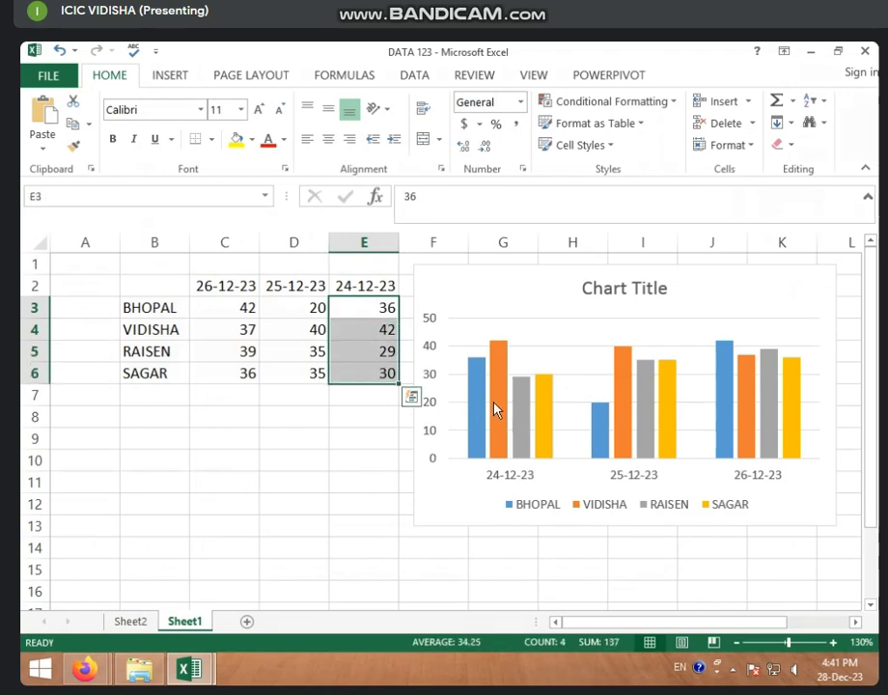
Select BHOPAL's three values in C3:E3.
click(301, 311)
drag(253, 310, 358, 312)
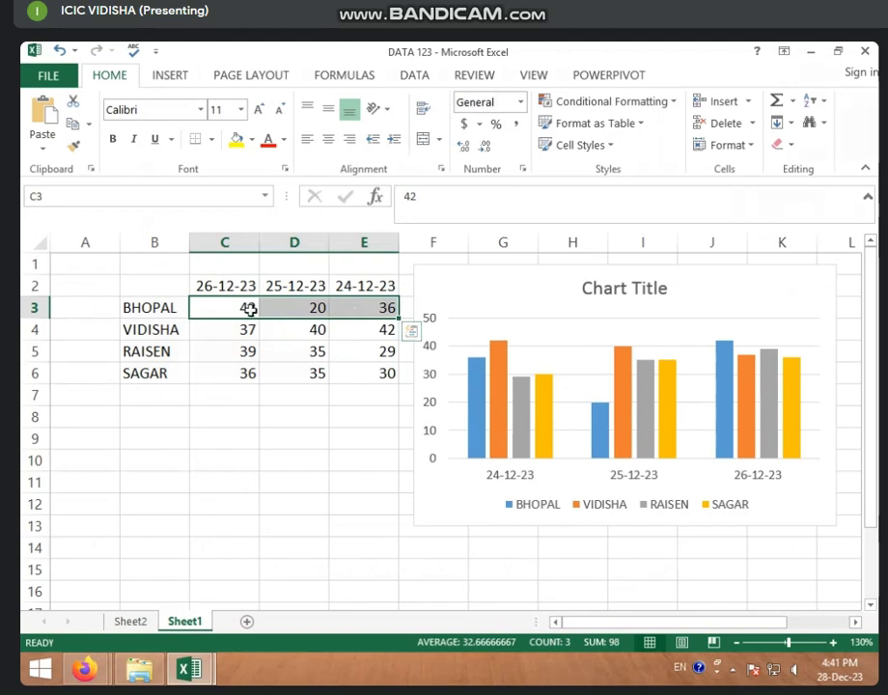
click(250, 311)
click(305, 308)
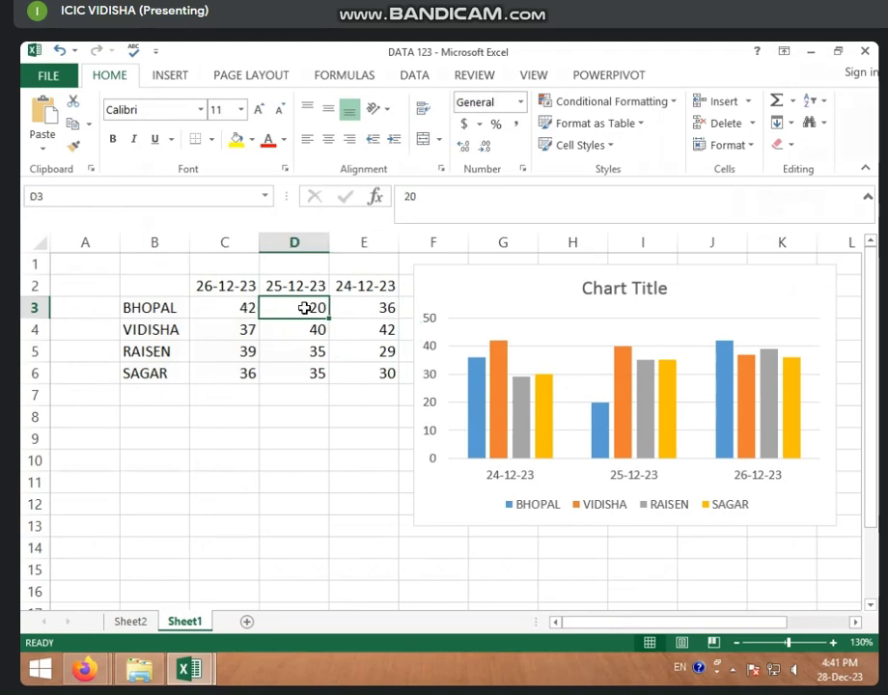
click(363, 309)
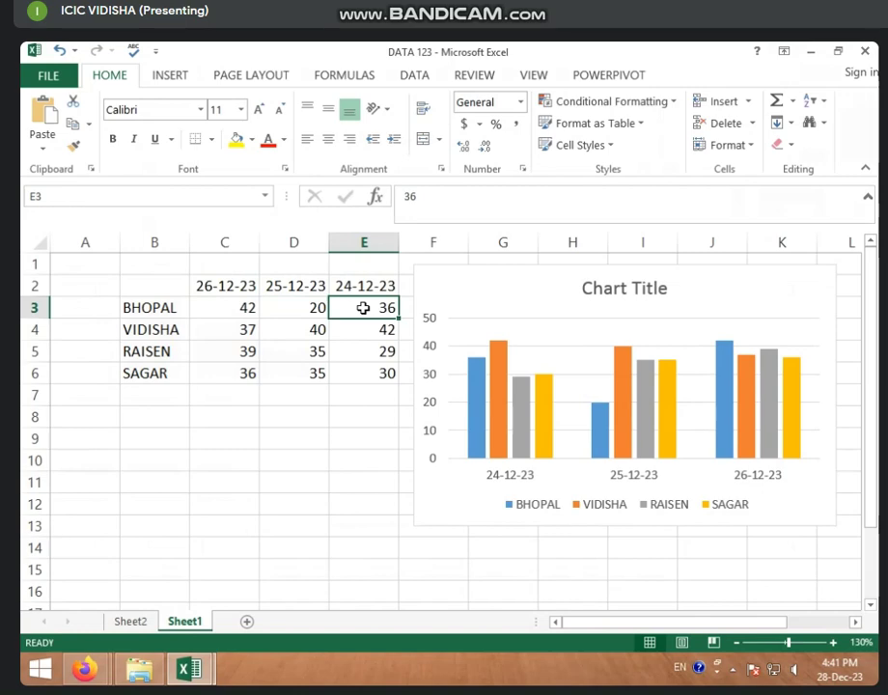
Switch the chart back so cities run along the axis with dates as series.
click(540, 323)
click(689, 76)
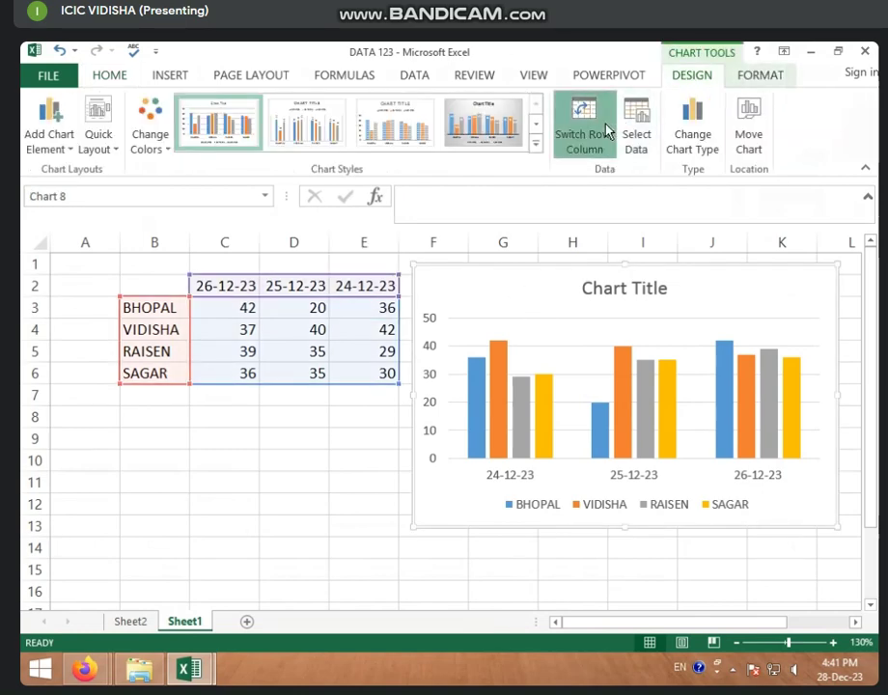
click(601, 127)
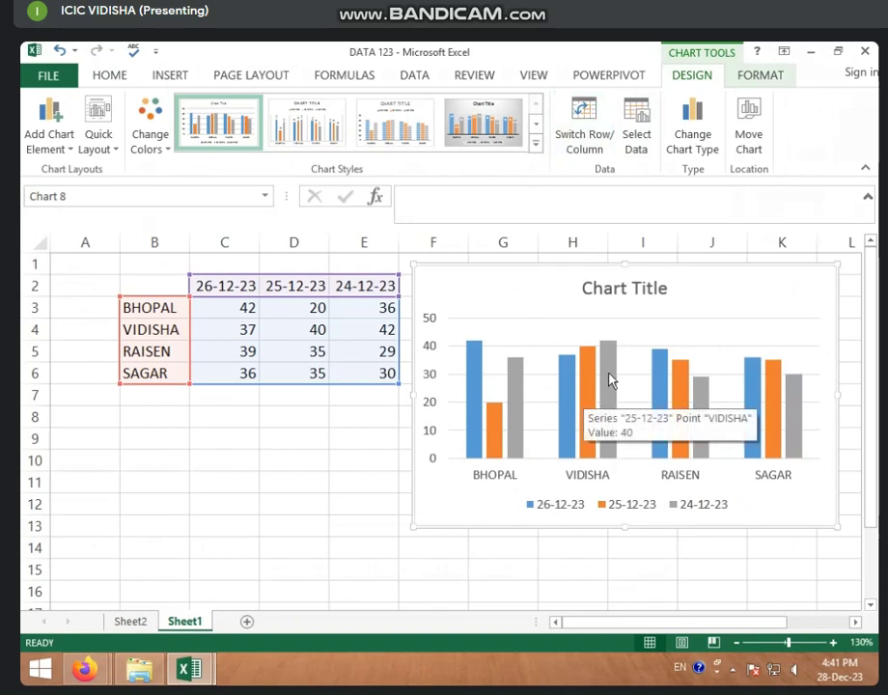
mouse_move(610, 380)
click(311, 394)
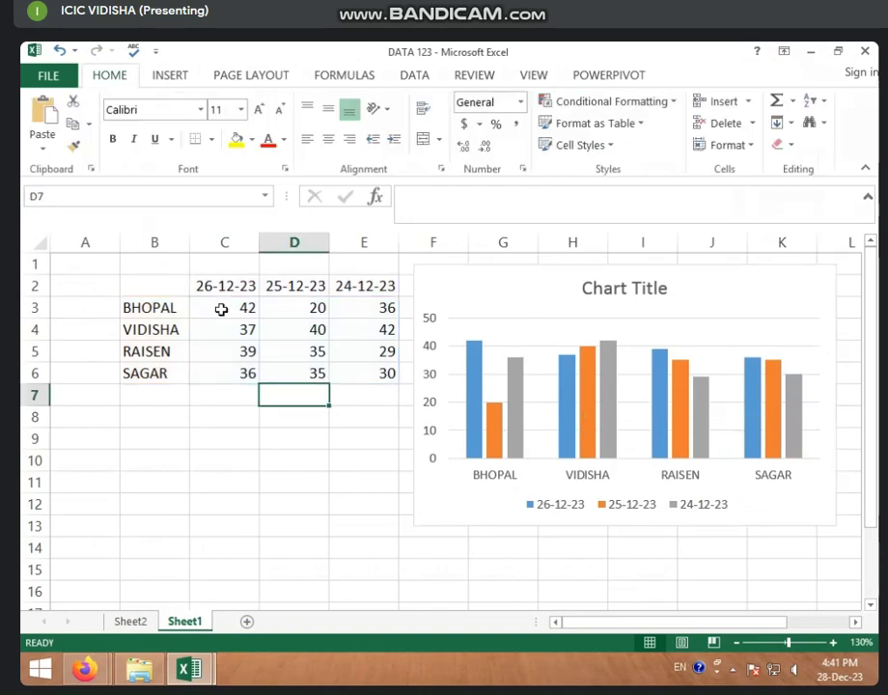
Select BHOPAL's values 42, 20, 36 and the 24-12-23 column, then select the chart.
drag(220, 307, 349, 308)
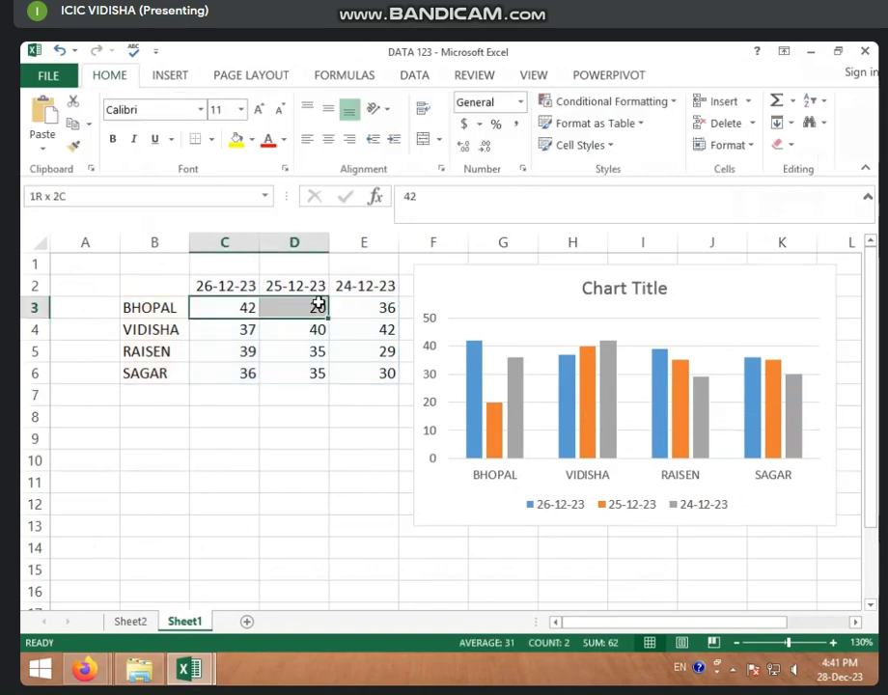
click(380, 311)
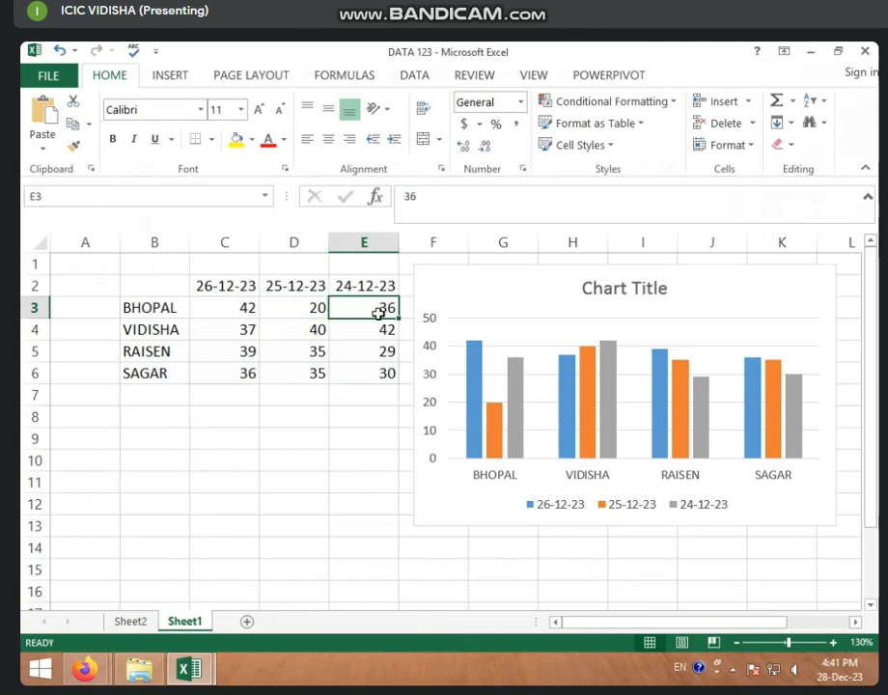
click(351, 353)
drag(378, 311, 378, 373)
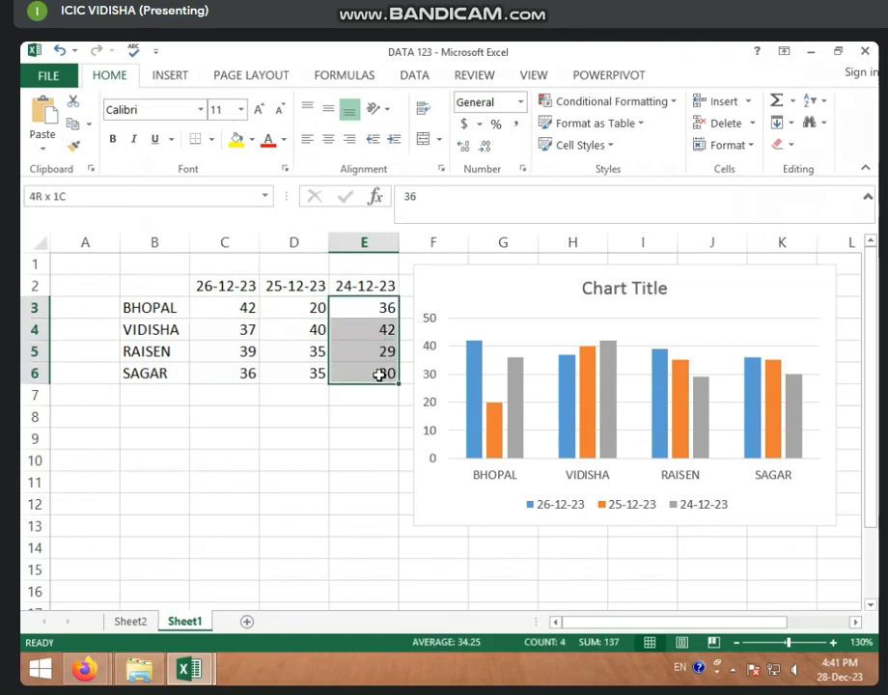
click(484, 313)
Try putting the dates on the horizontal axis, then restore cities on the axis.
click(692, 75)
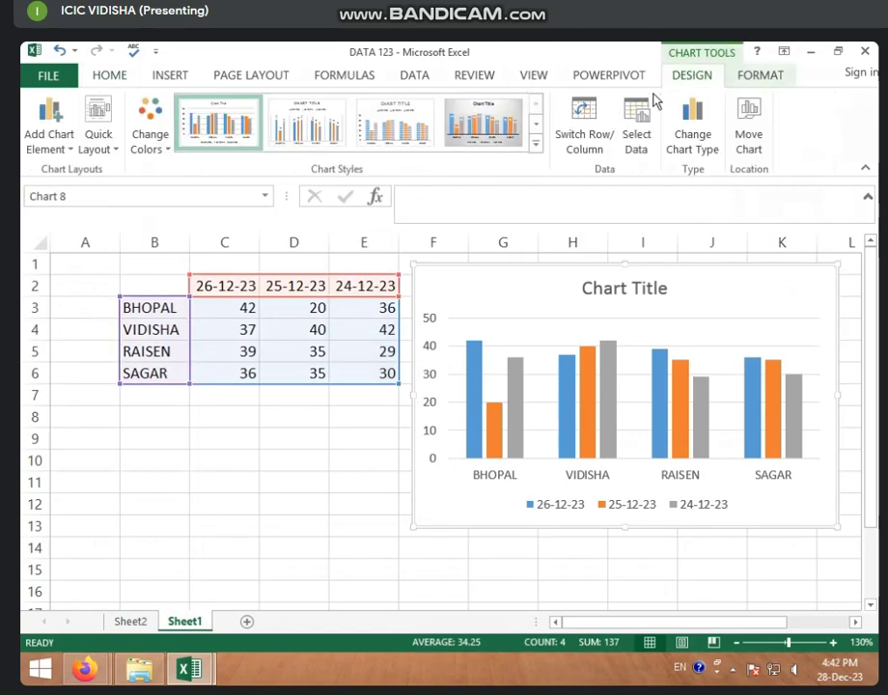
click(584, 135)
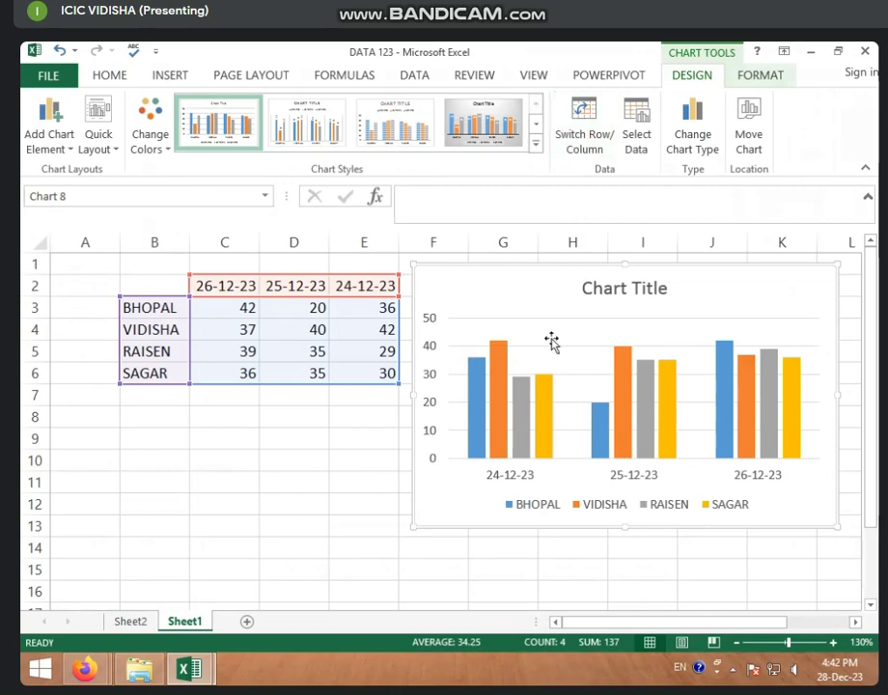
mouse_move(555, 404)
click(595, 142)
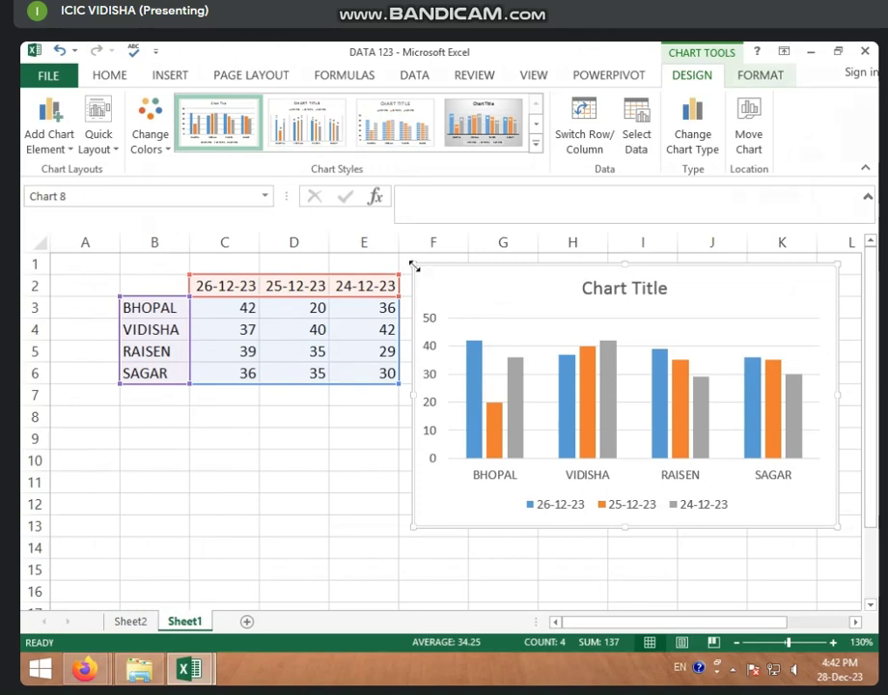
Shift the chart right so column F is clear, and select cell F2.
drag(413, 264, 441, 278)
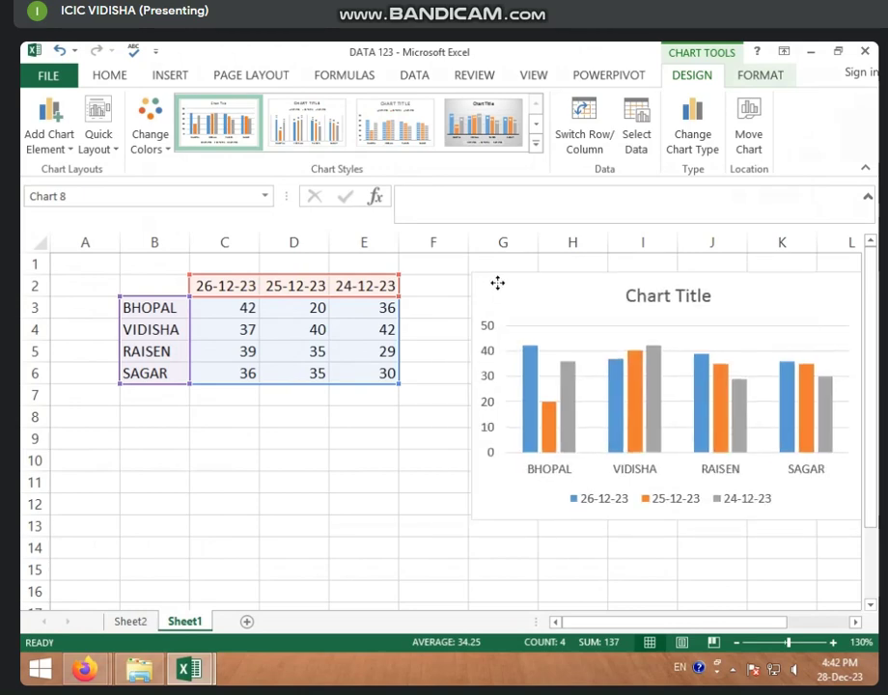
drag(491, 289, 511, 282)
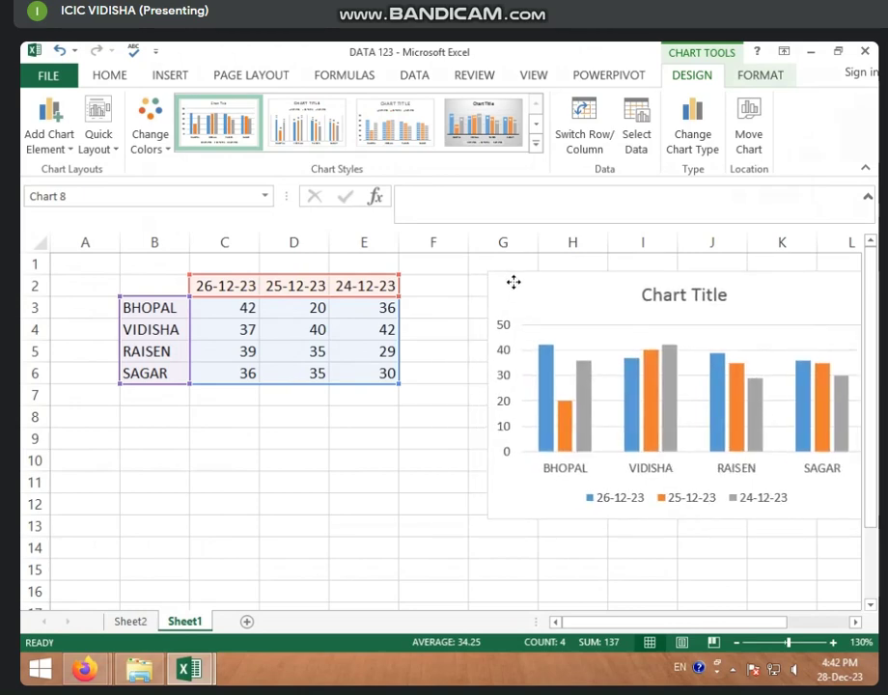
click(225, 242)
click(424, 286)
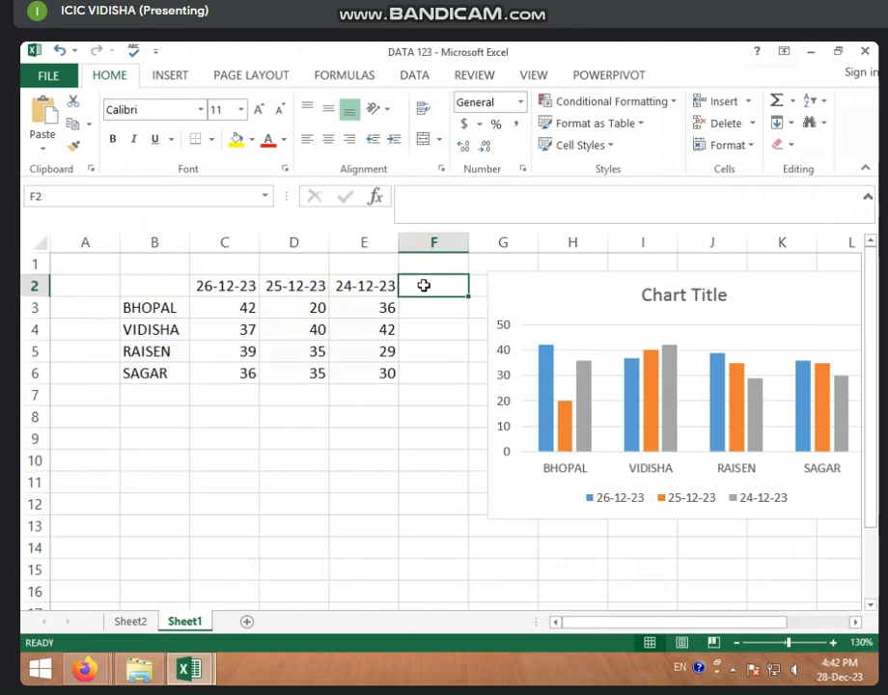
Enter 23/12/2023 in F2 and the values 39, 45, 20, 35 in F3:F6.
text(23)
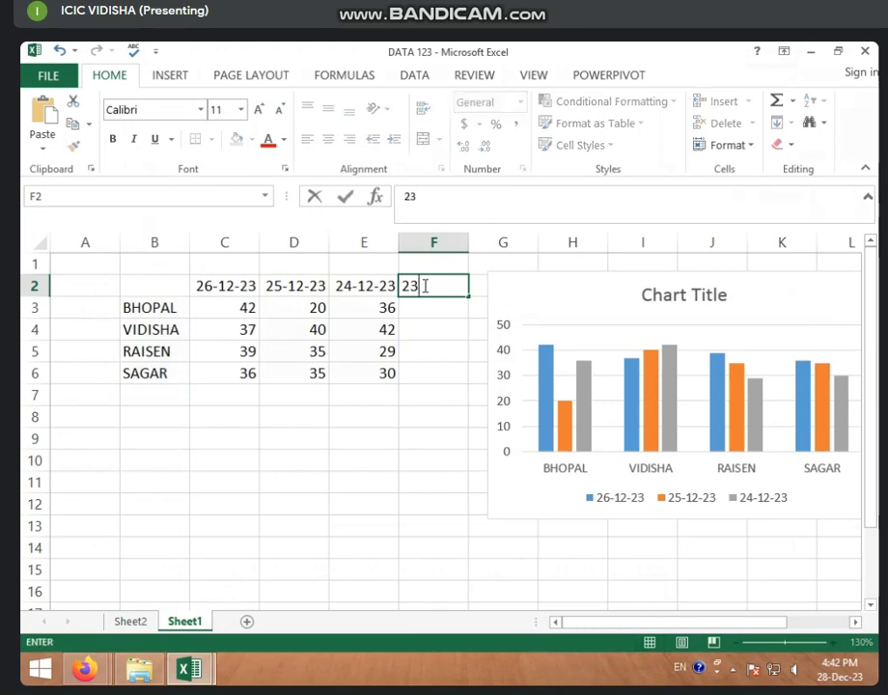
text(/12/2023)
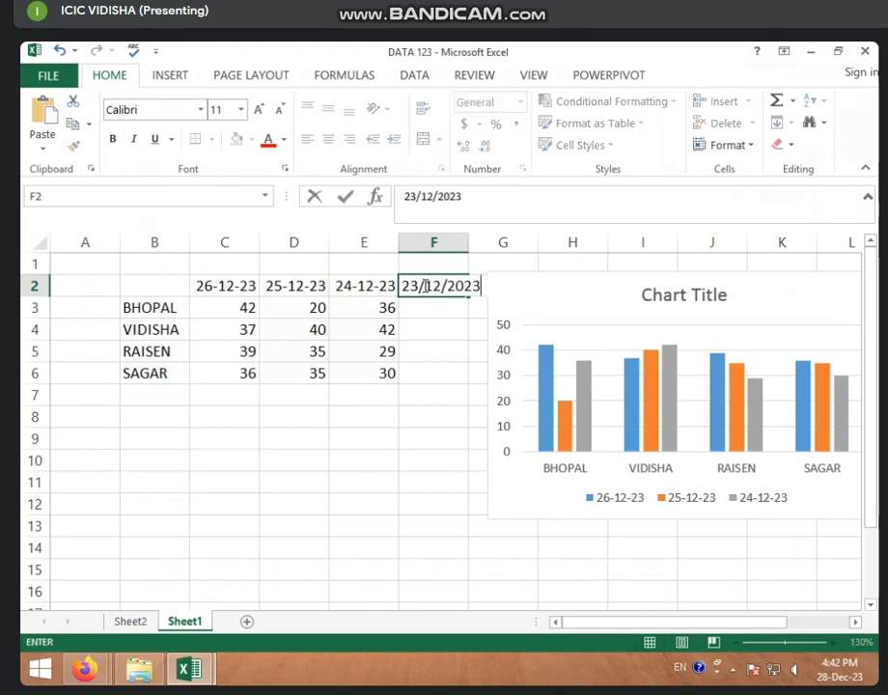
click(442, 307)
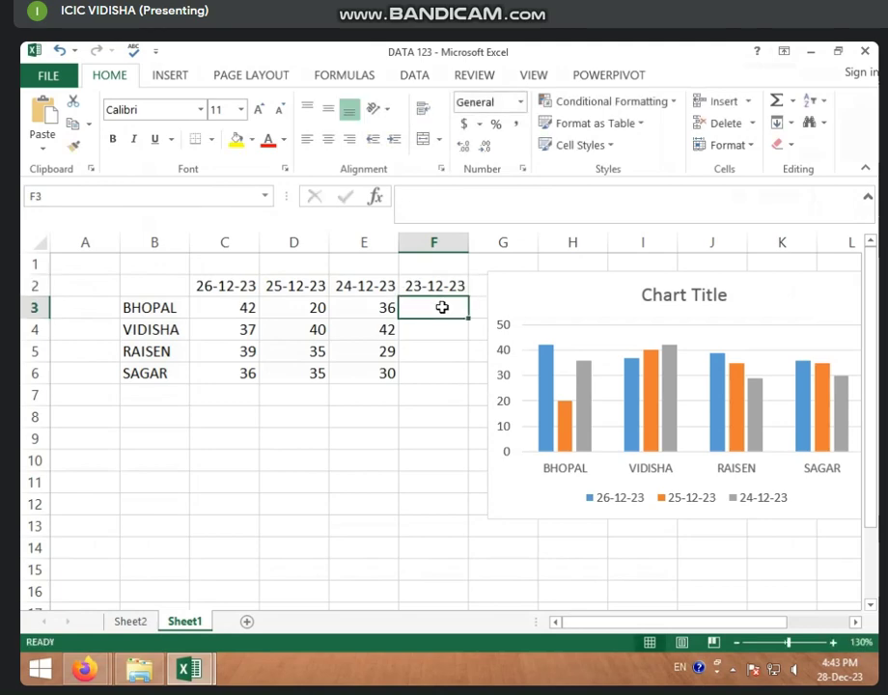
text(39)
key(Return)
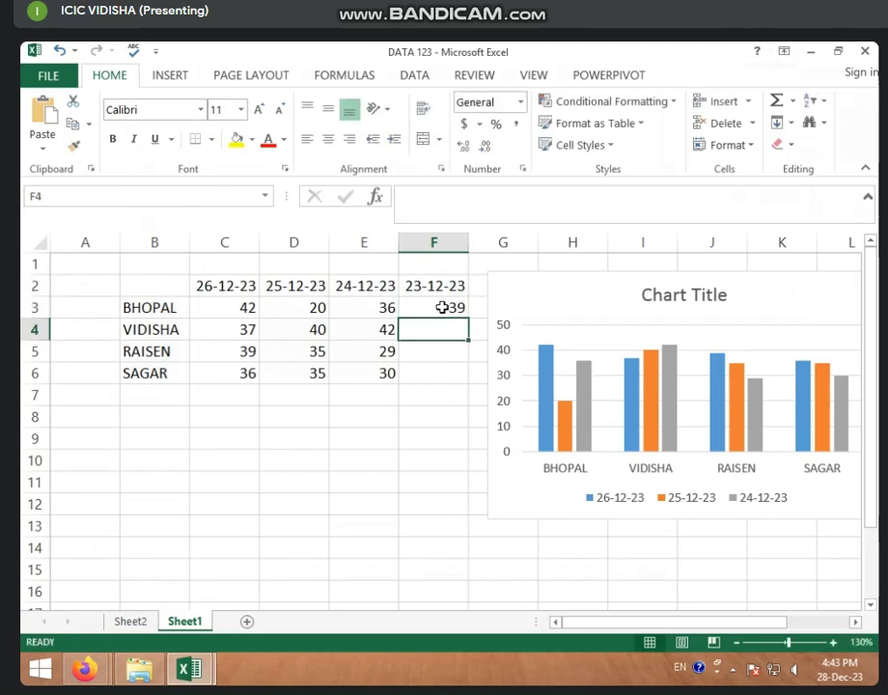
text(45)
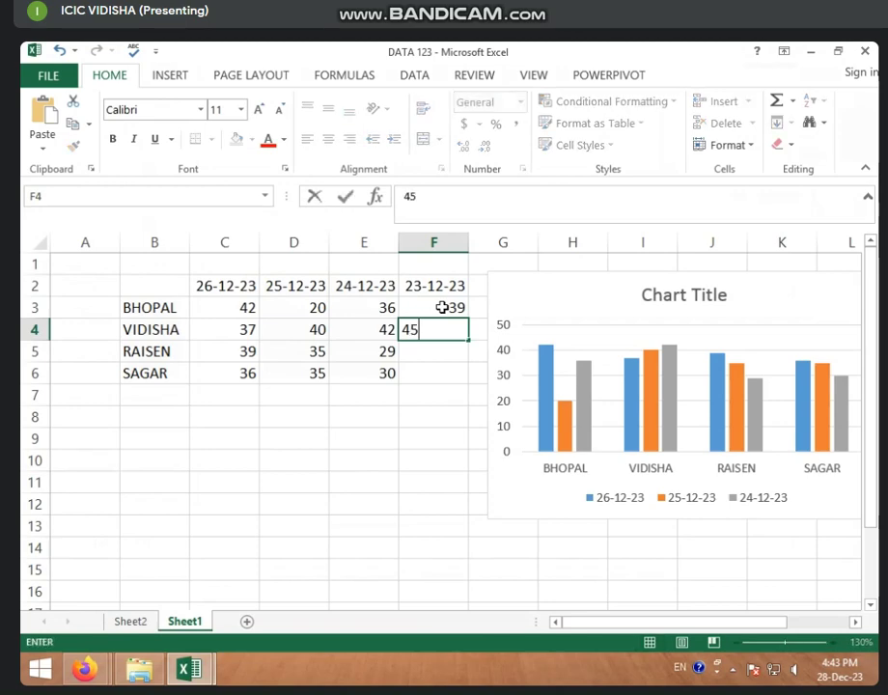
key(Return)
text(20)
key(Return)
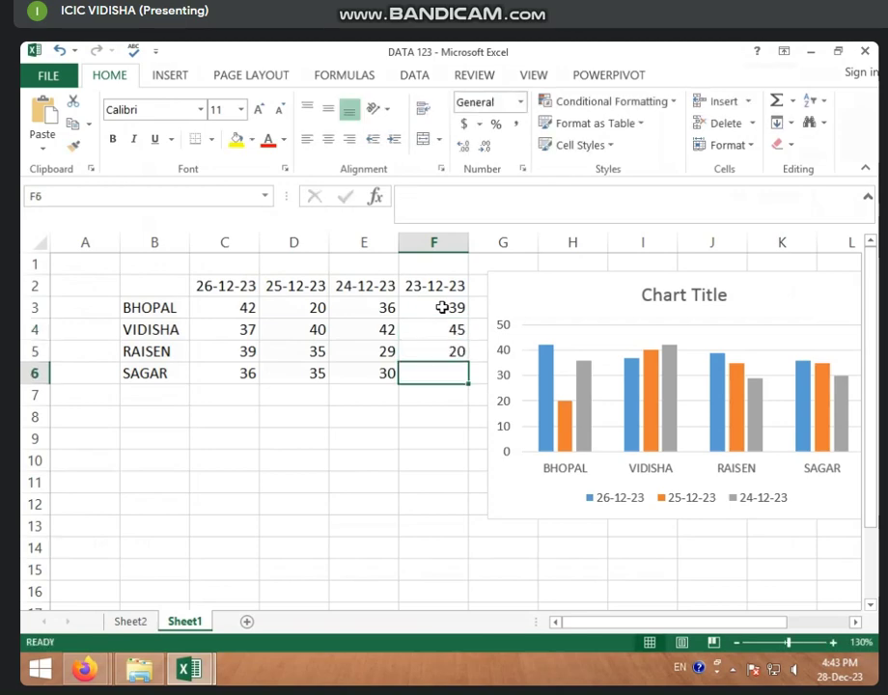
text(35)
click(413, 485)
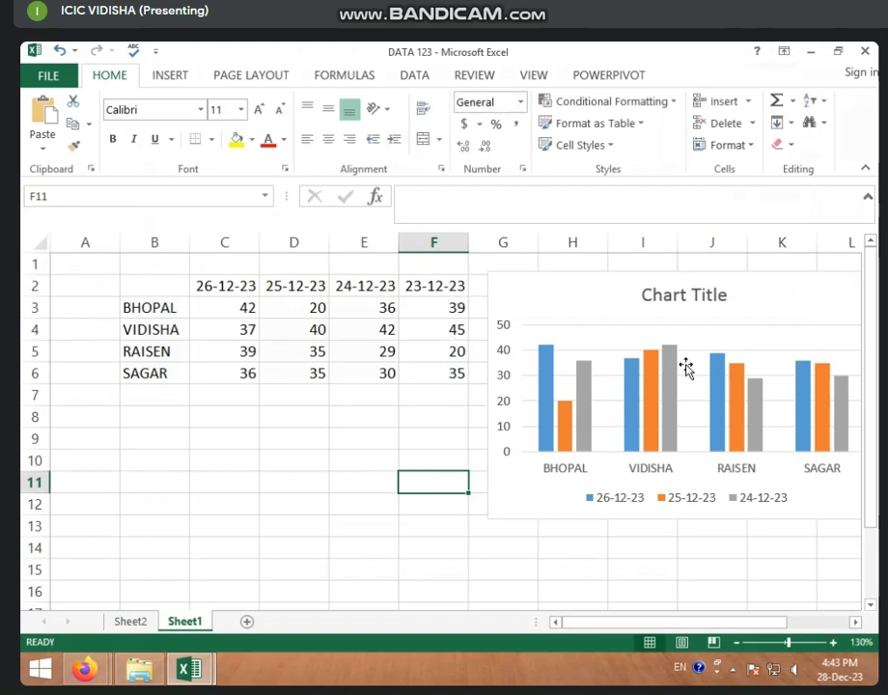
click(623, 285)
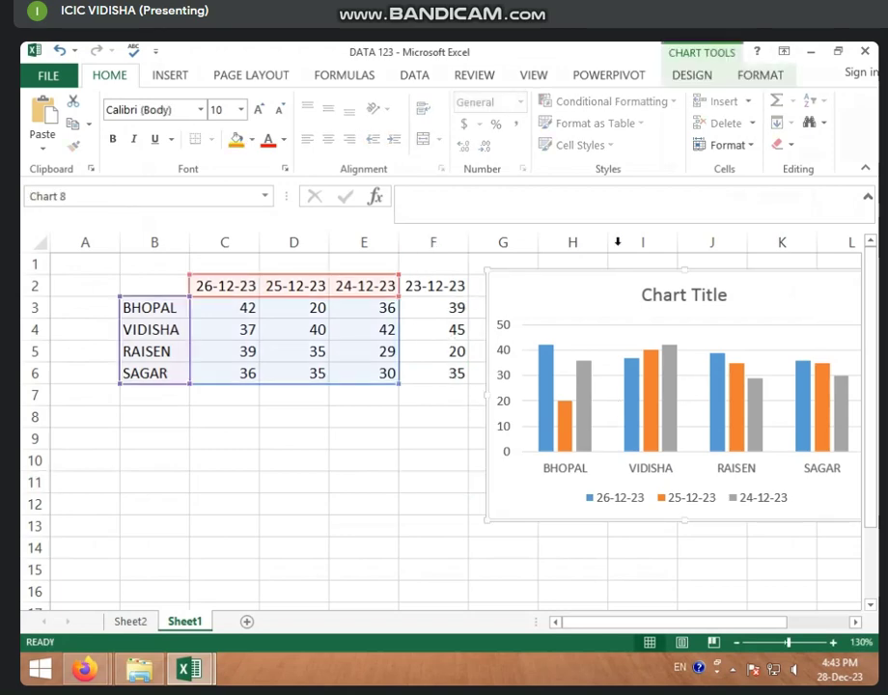
click(711, 78)
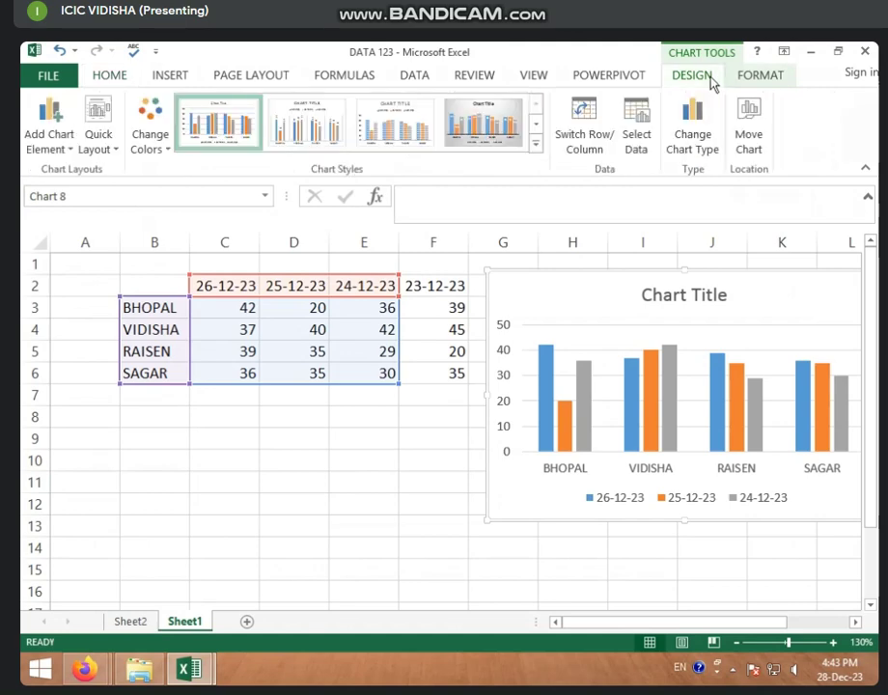
Extend the chart data range to B2:F6 in Select Data, adding the 23-12-23 series.
click(639, 126)
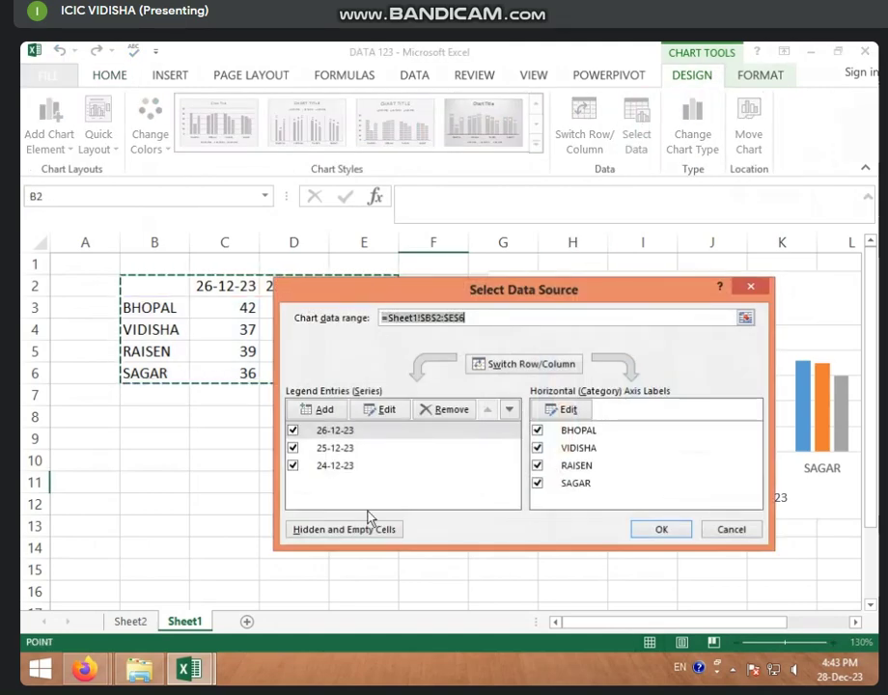
mouse_move(530, 290)
mouse_down()
mouse_move(371, 338)
mouse_move(342, 413)
mouse_up()
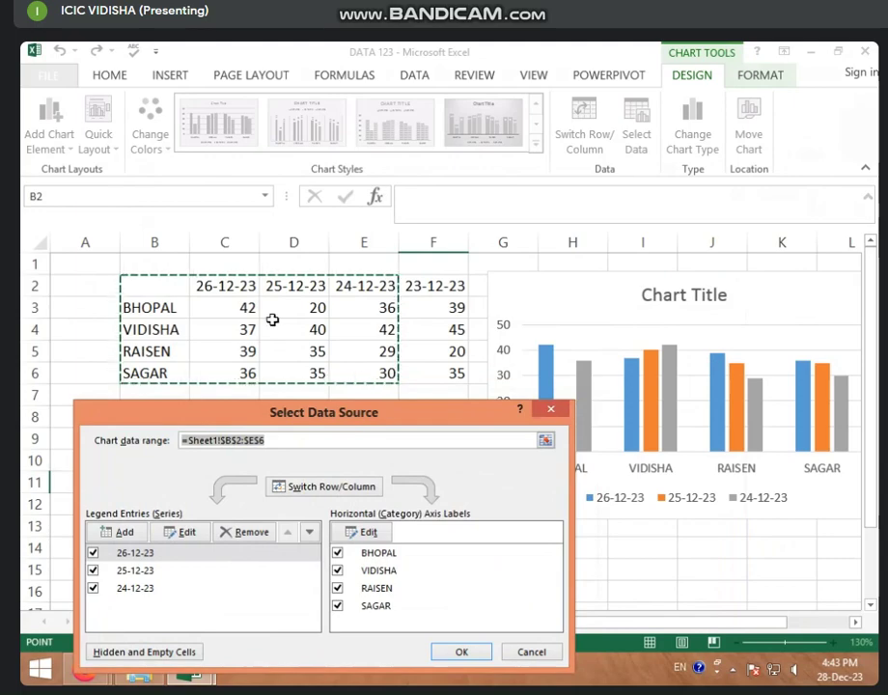
click(238, 290)
drag(174, 290, 415, 364)
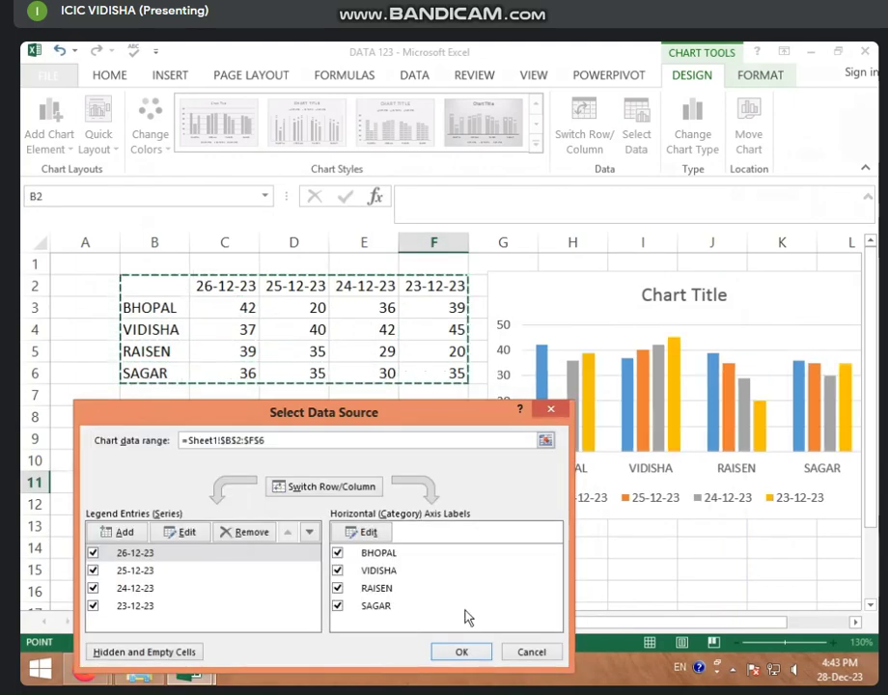
click(465, 654)
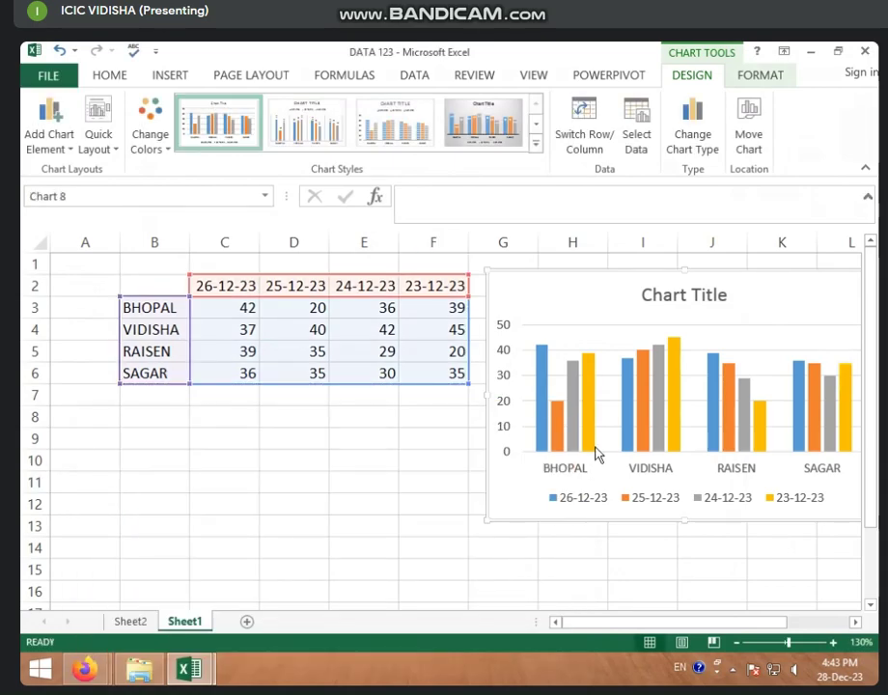
mouse_move(593, 442)
Try setting the chart data range to B2:D6 and shift the chart slightly left.
click(233, 290)
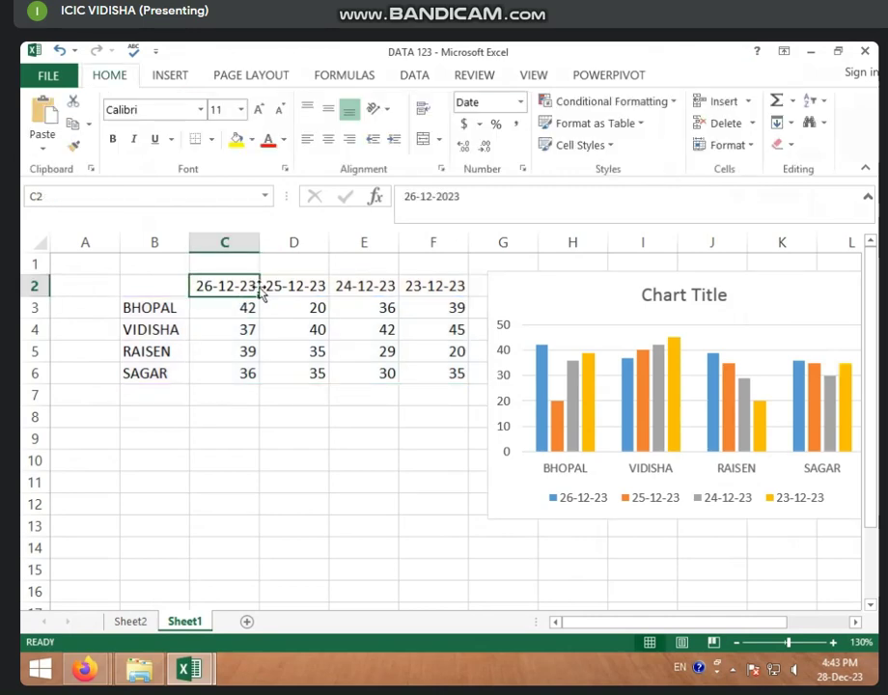
click(304, 289)
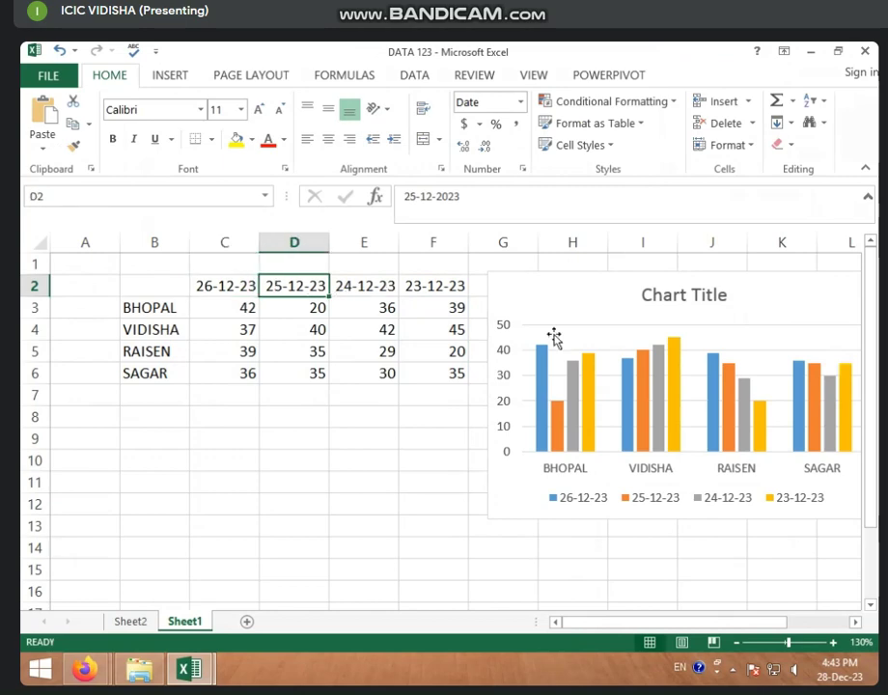
click(575, 300)
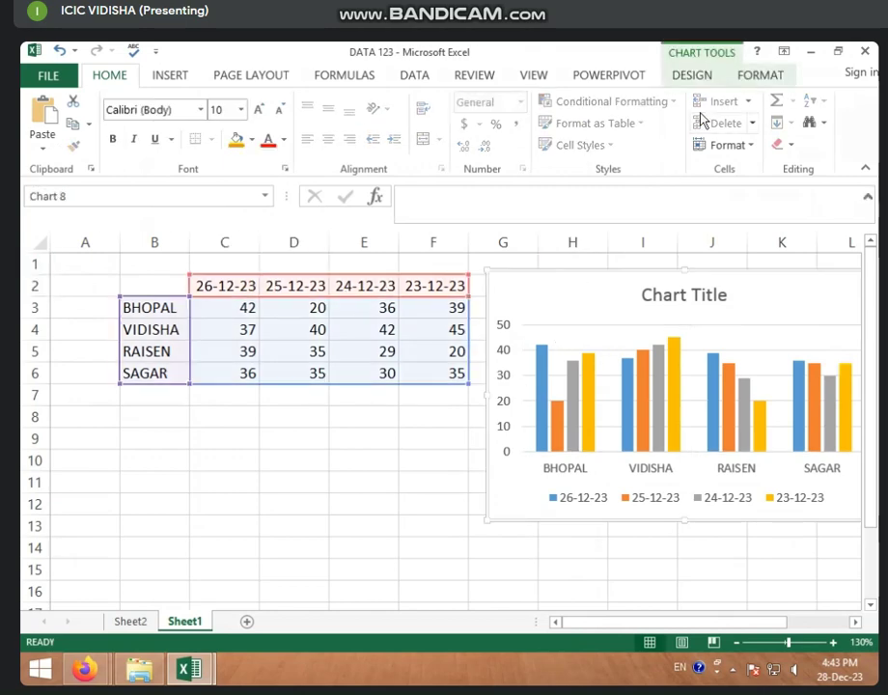
click(695, 77)
click(637, 120)
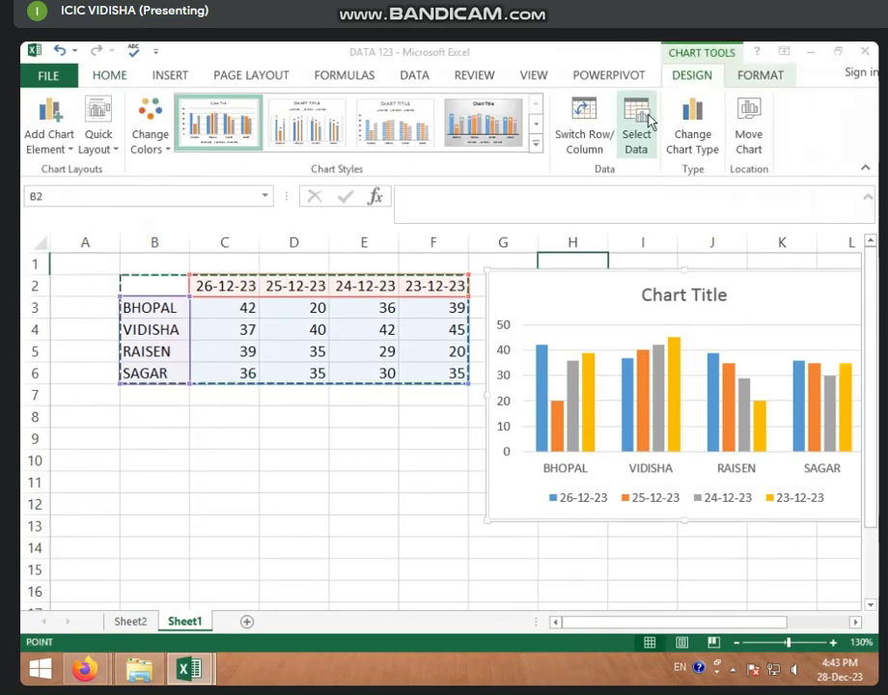
drag(296, 396, 286, 467)
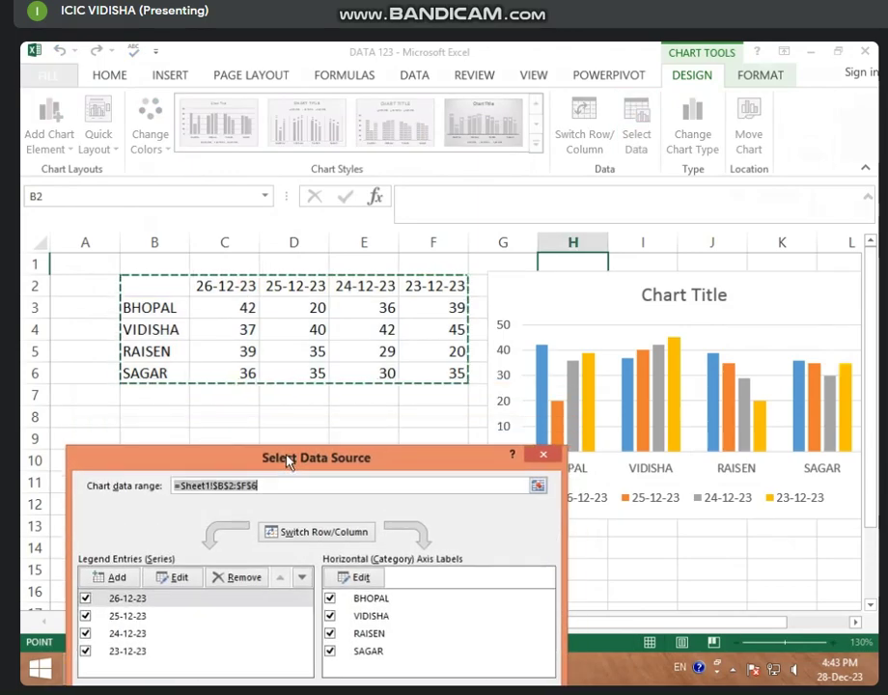
drag(179, 286, 297, 372)
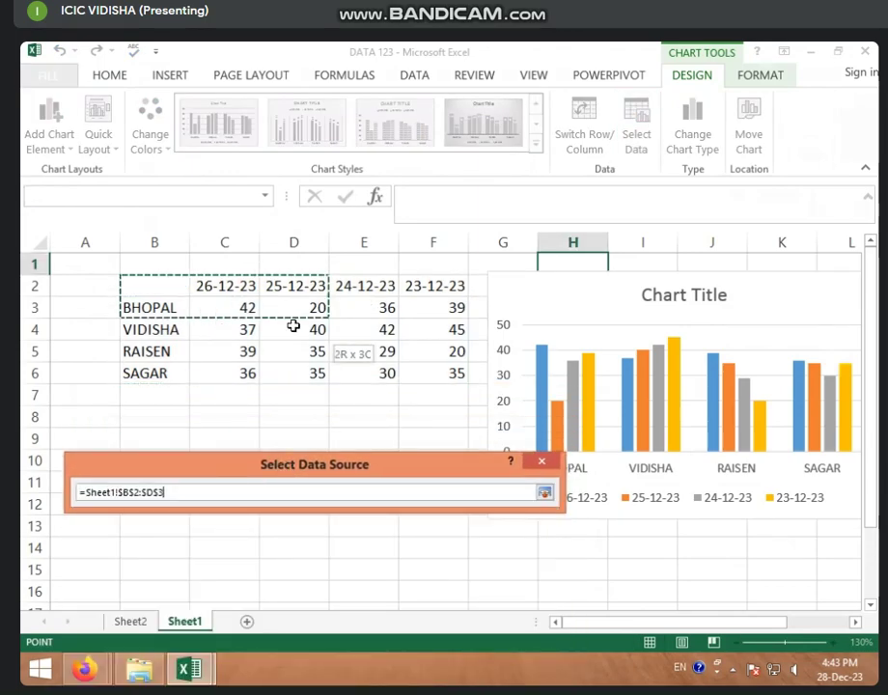
drag(304, 452, 286, 303)
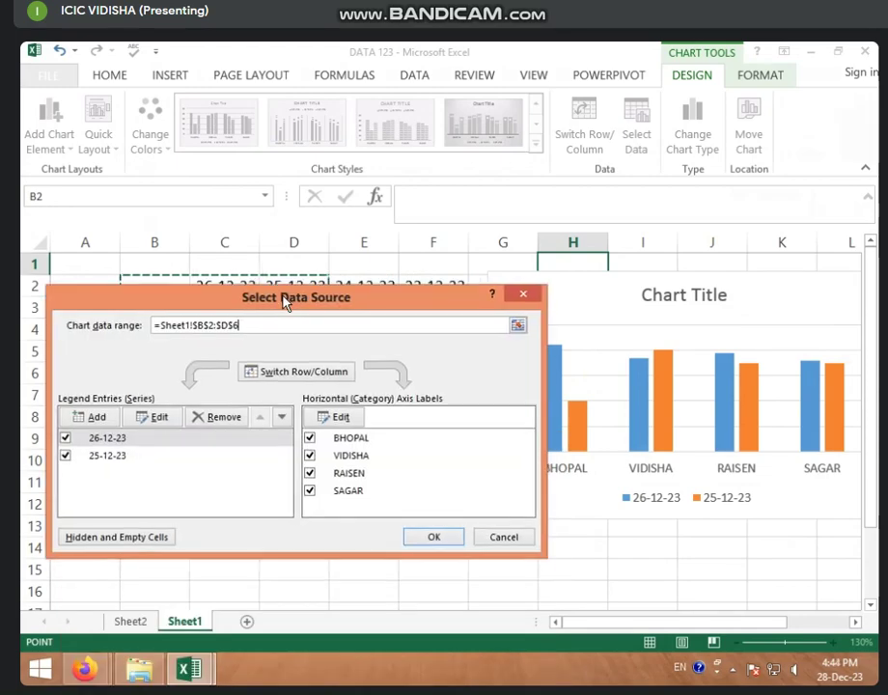
click(432, 537)
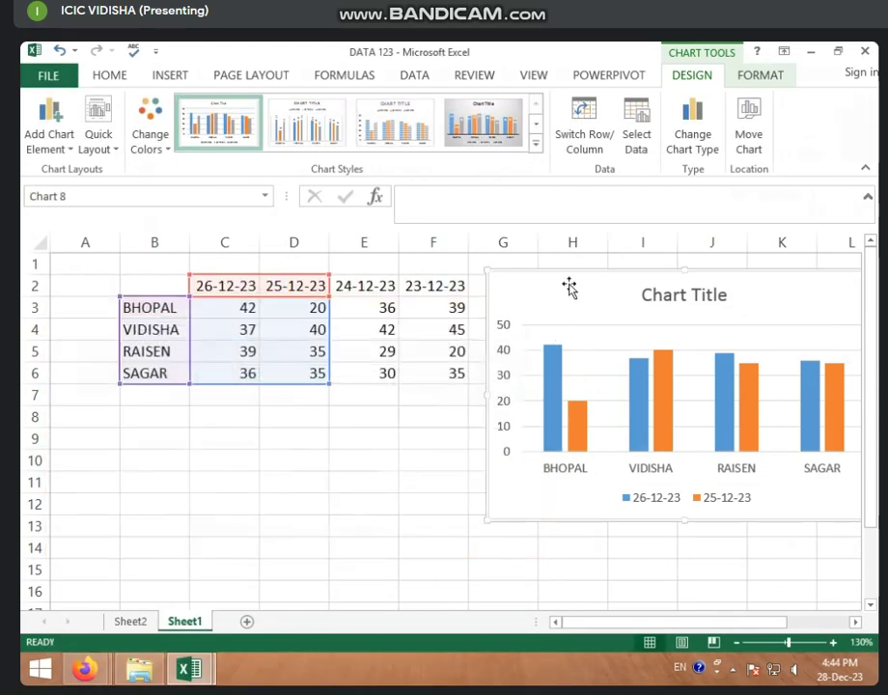
drag(574, 283, 531, 277)
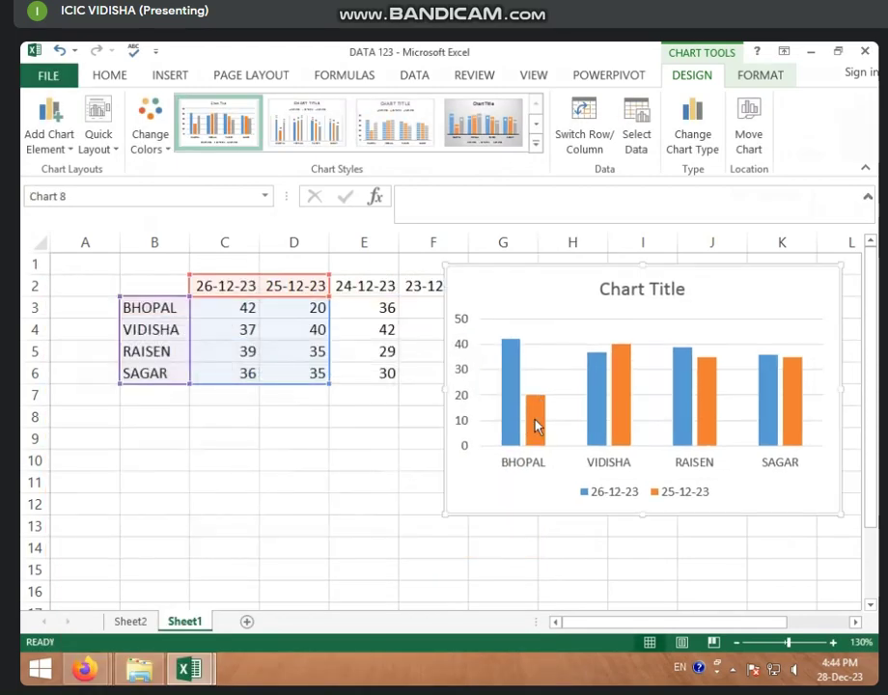
mouse_move(527, 430)
Set the chart data range to B2:E6 for the three dates and nudge the chart left.
click(637, 143)
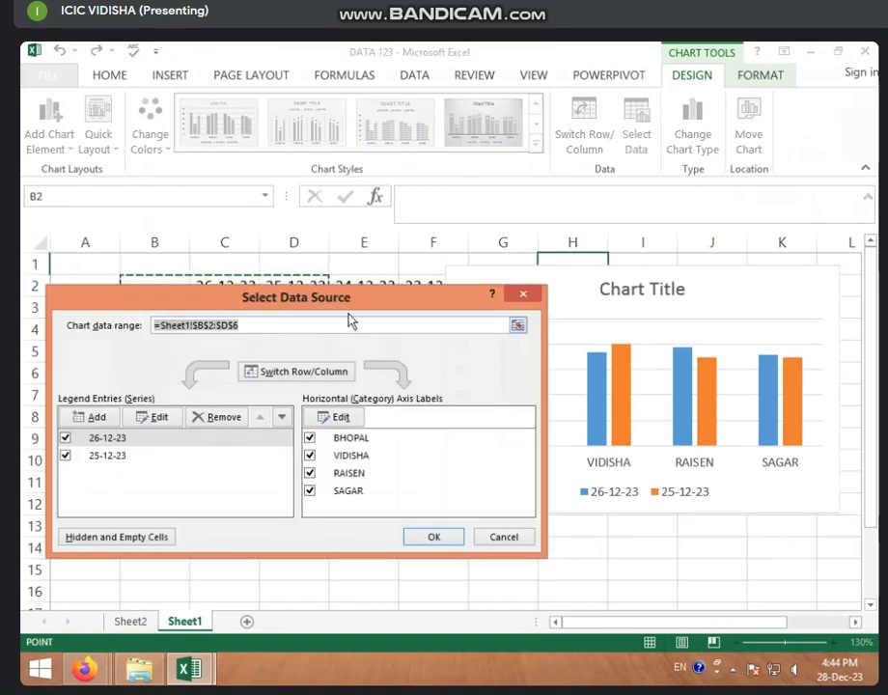
drag(352, 307, 362, 437)
mouse_move(154, 285)
mouse_down()
mouse_move(270, 287)
mouse_move(386, 373)
mouse_up()
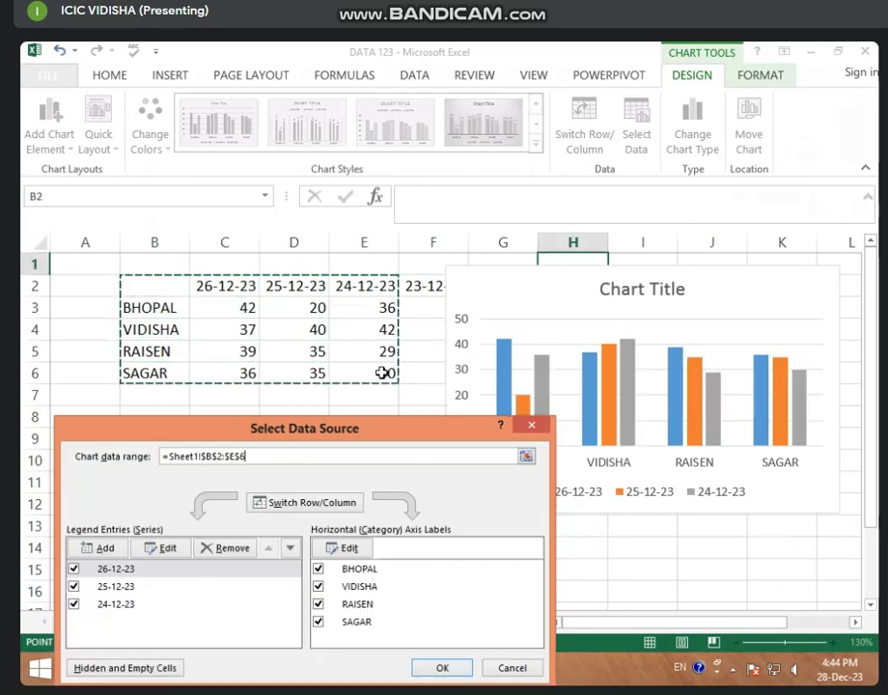
click(442, 668)
drag(539, 281, 500, 271)
mouse_move(638, 354)
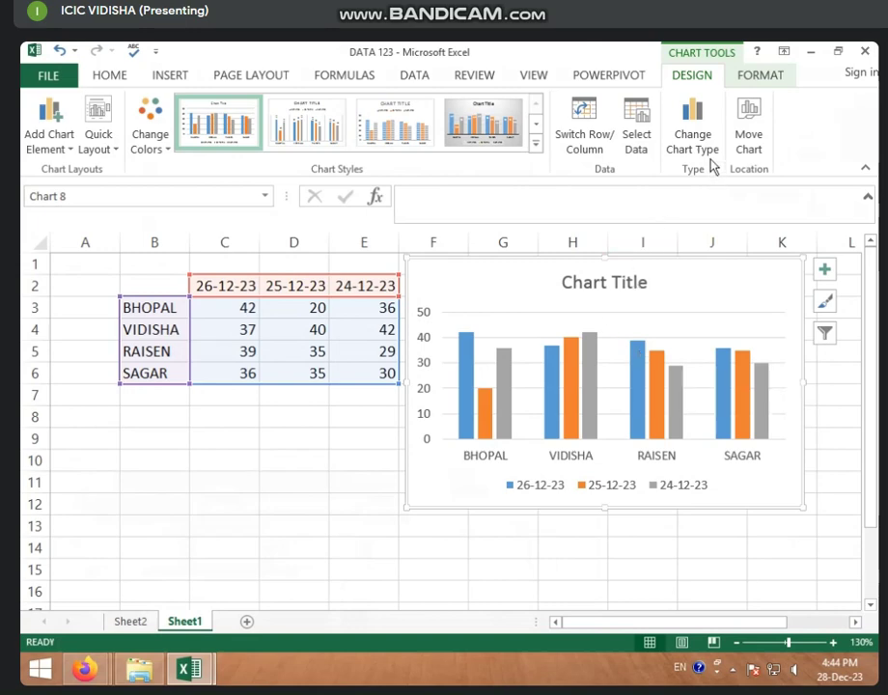
Convert the chart to a Clustered Bar chart after previewing other chart types.
click(693, 140)
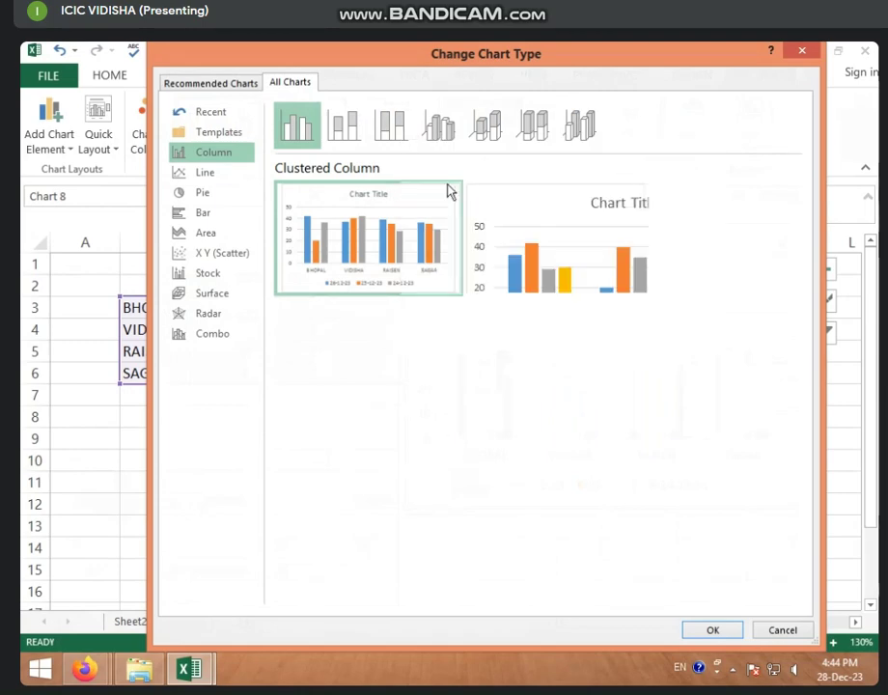
click(382, 137)
click(350, 135)
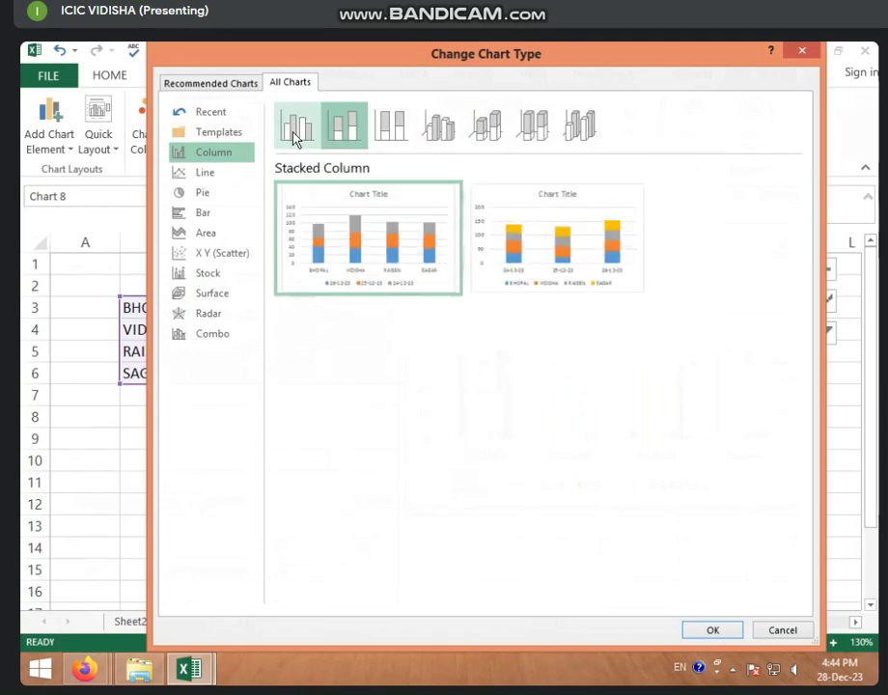
click(219, 175)
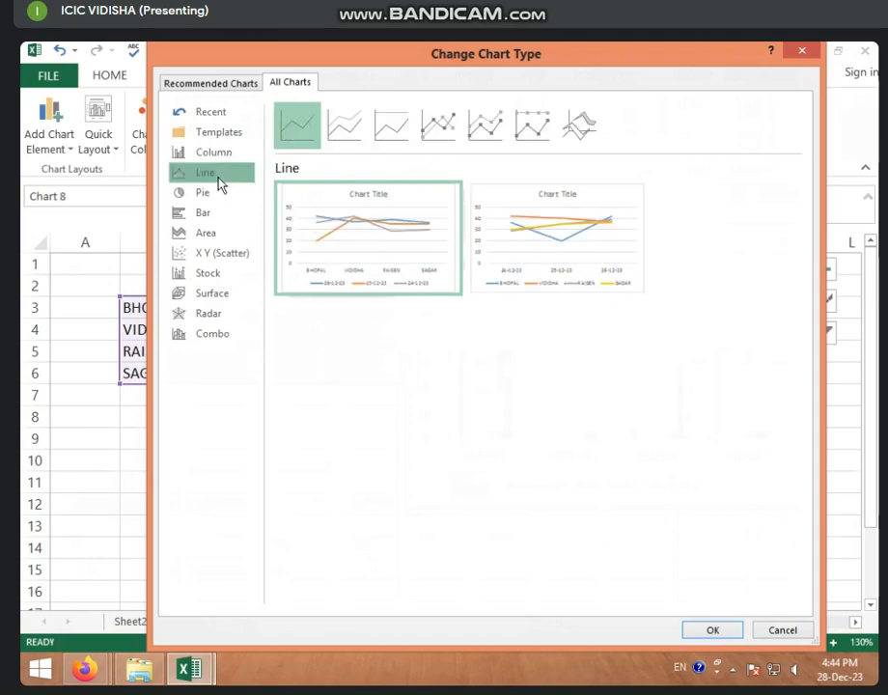
click(222, 193)
click(220, 214)
click(222, 234)
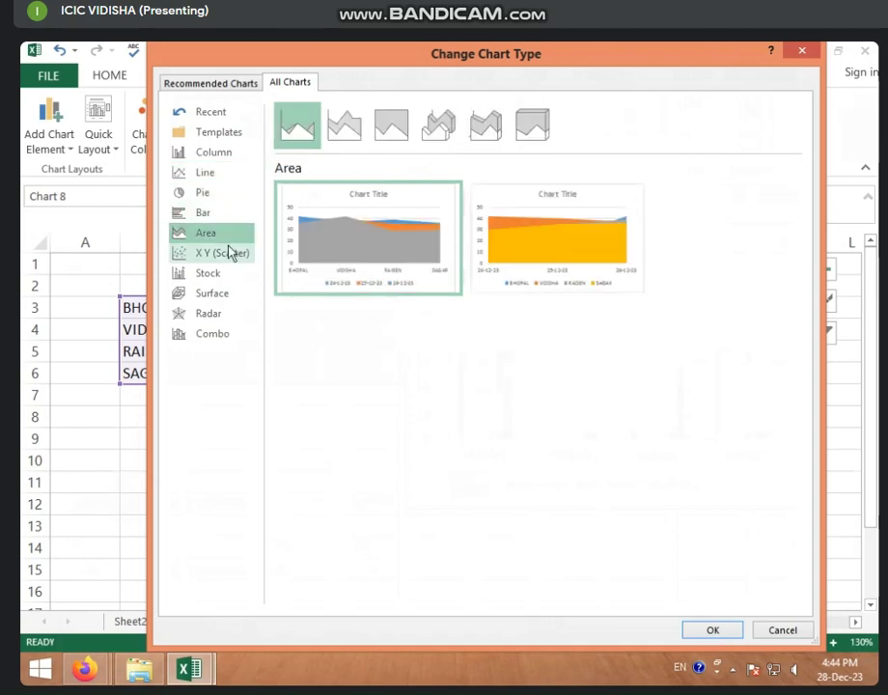
click(231, 252)
click(224, 213)
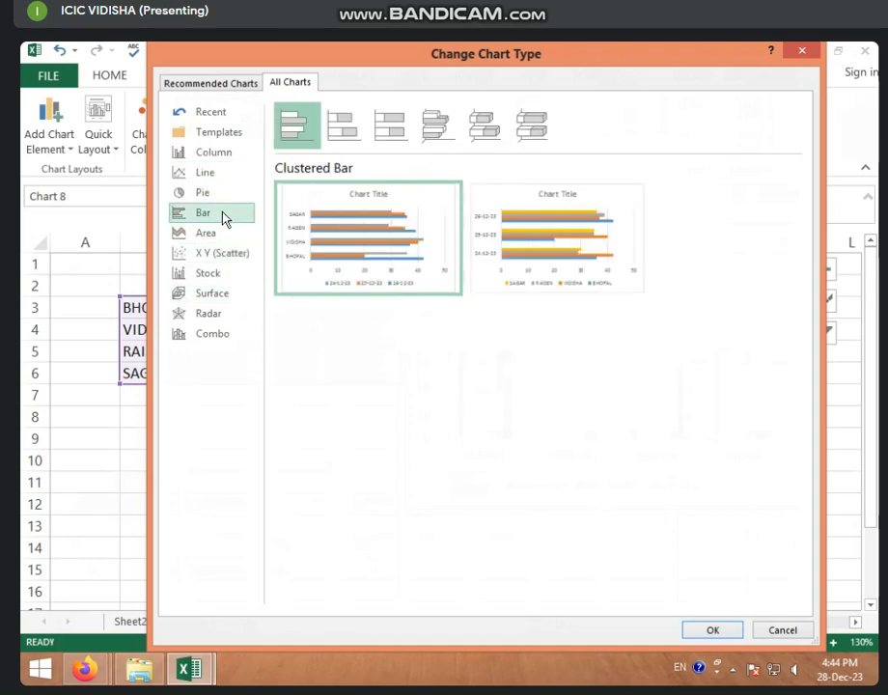
click(729, 630)
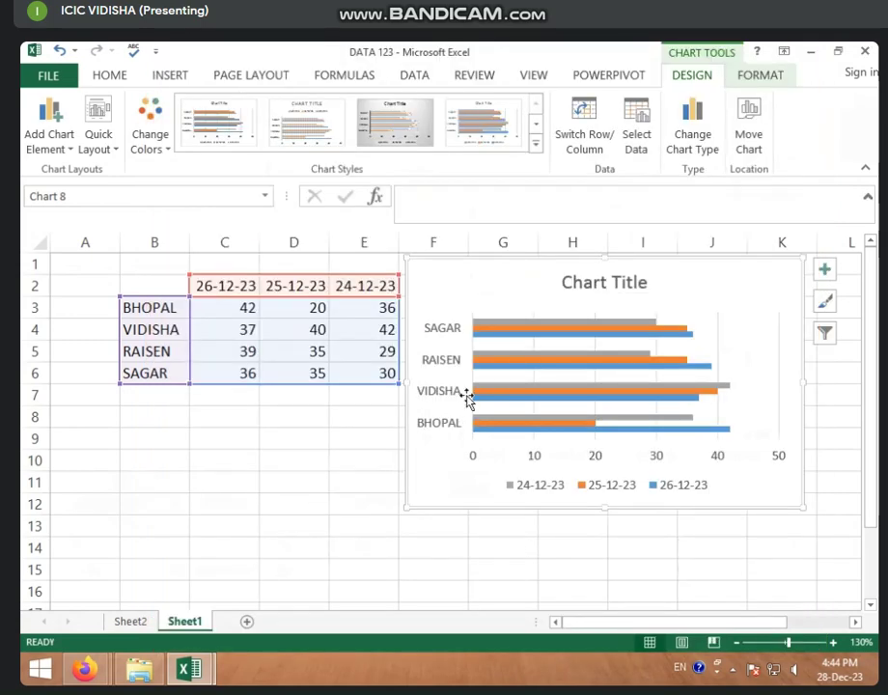
mouse_move(662, 404)
click(190, 626)
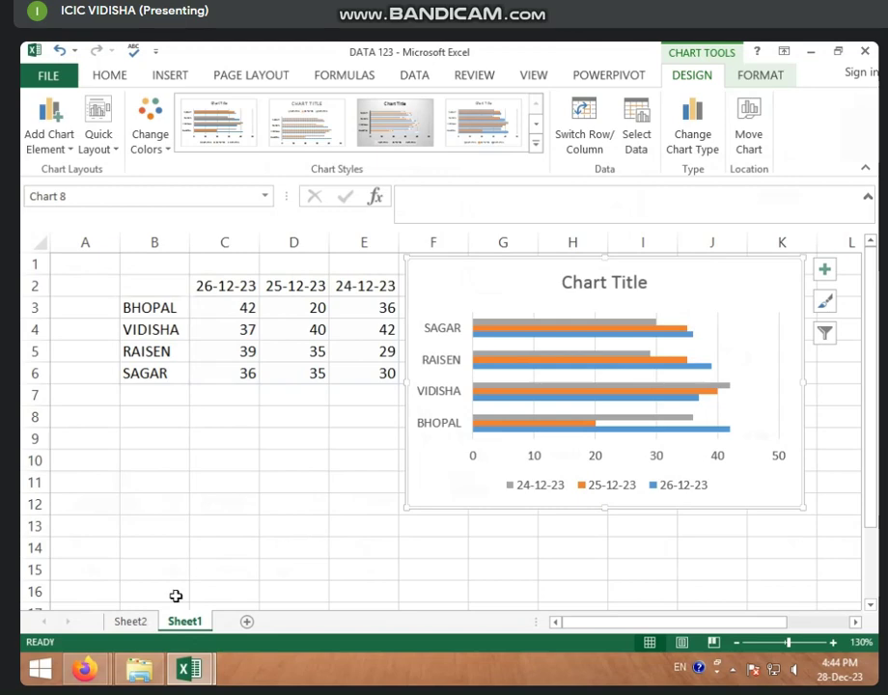
Delete the pivot chart from Sheet2.
click(132, 623)
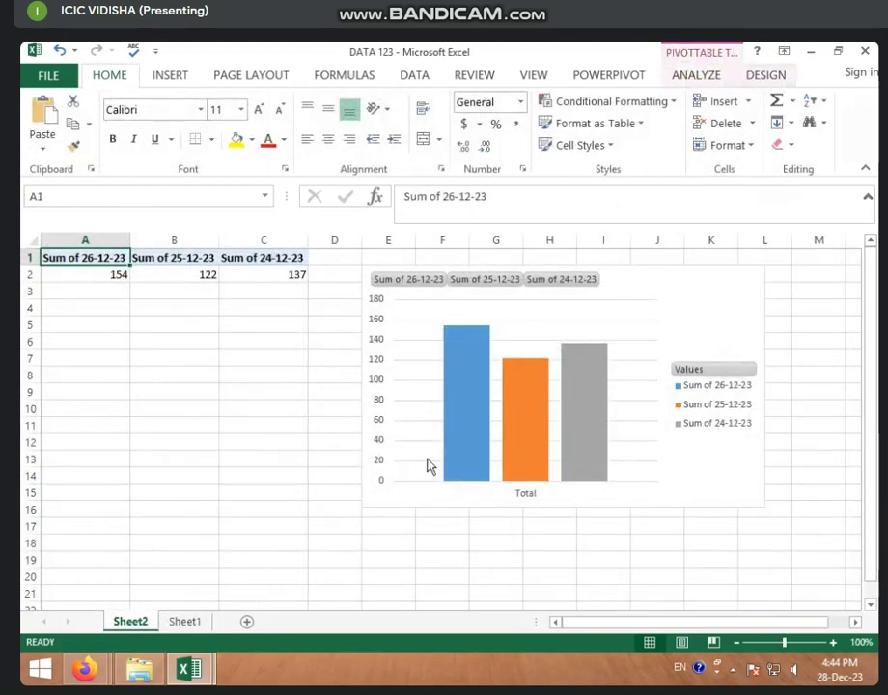
click(625, 283)
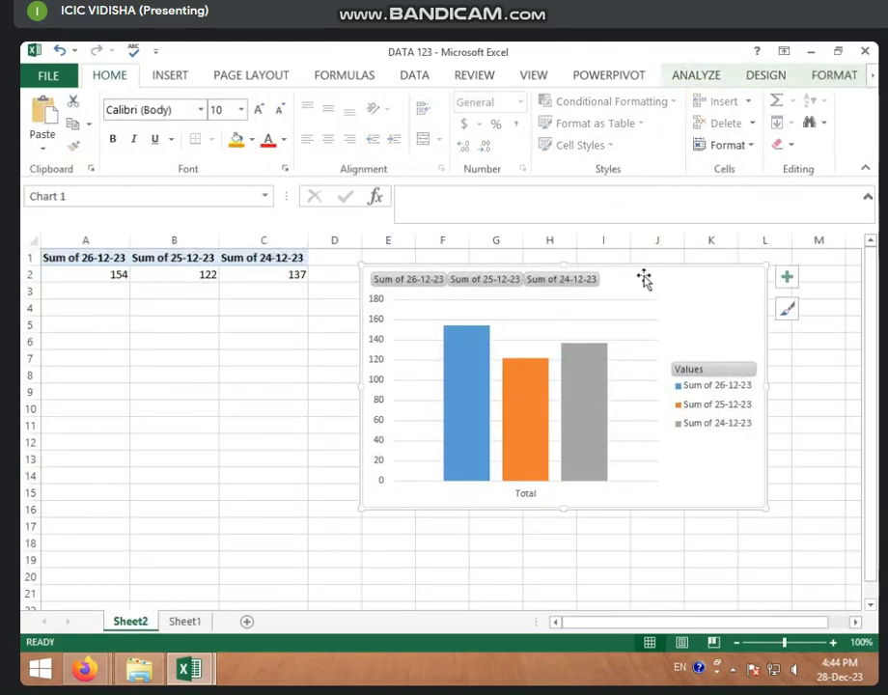
key(Delete)
click(405, 372)
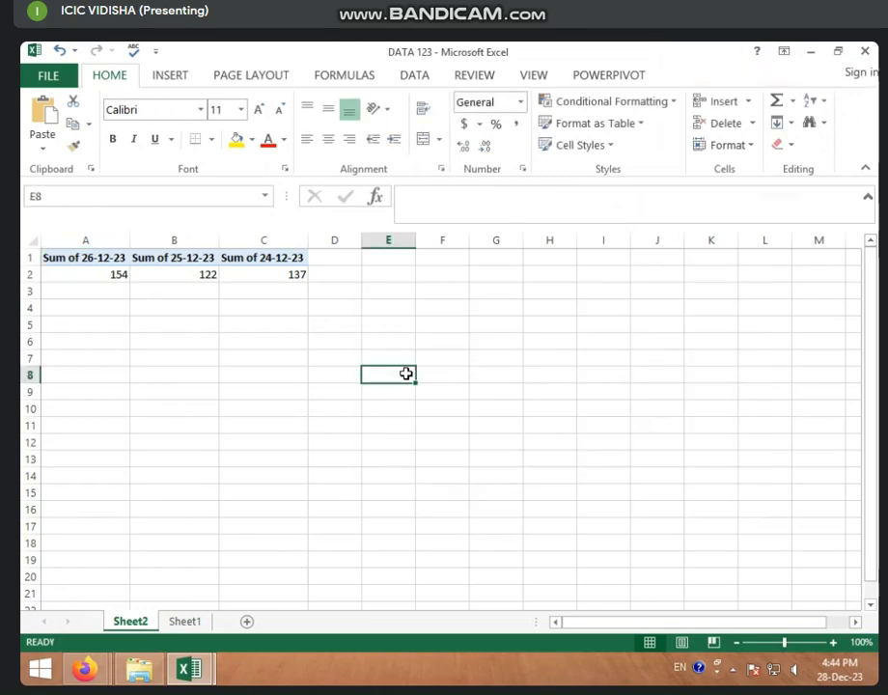
Move Sheet1's bar chart onto Sheet2 below the sums, then return to Sheet1.
click(178, 621)
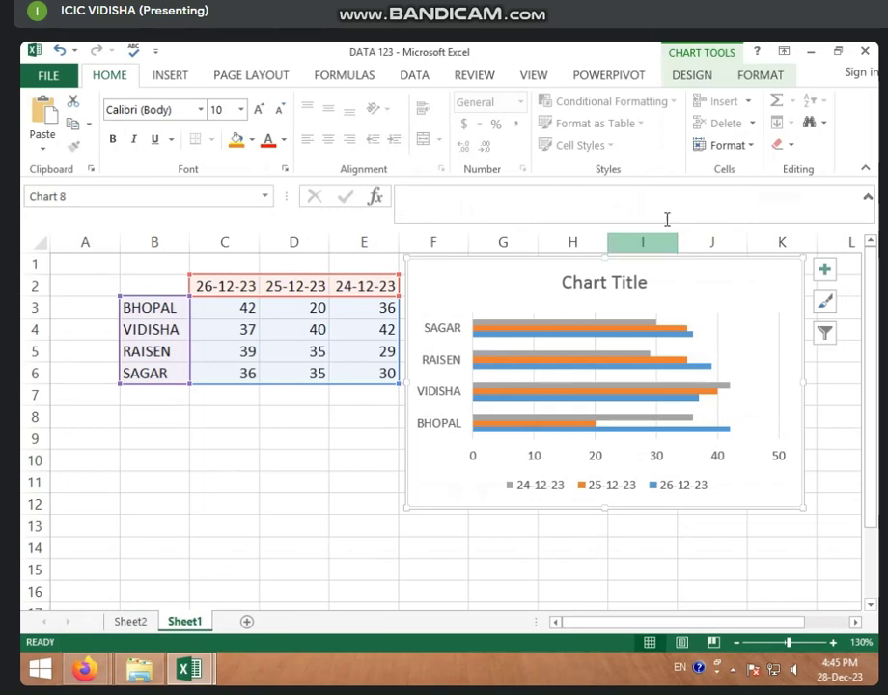
click(708, 77)
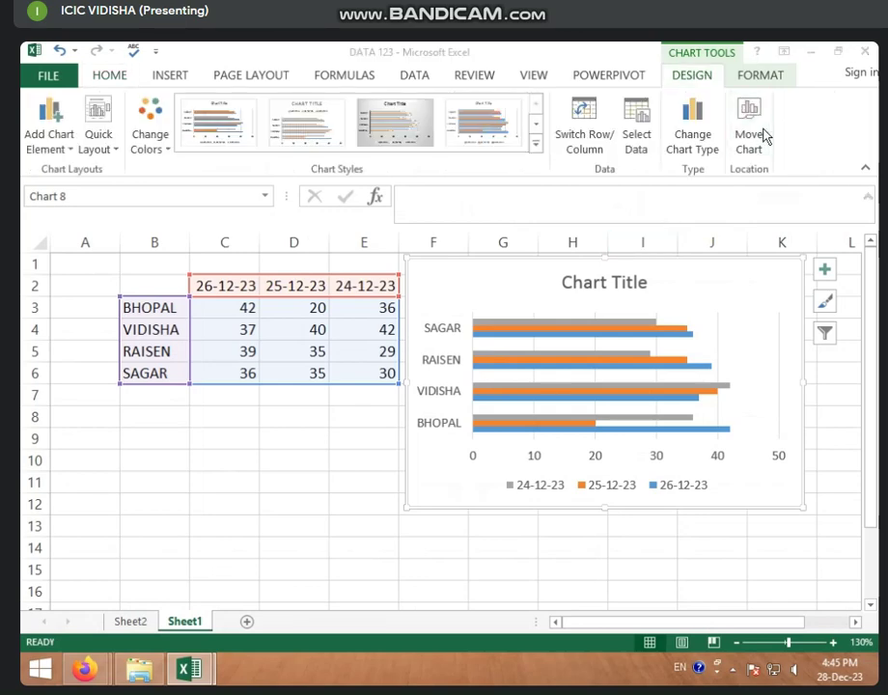
click(763, 135)
drag(349, 454, 442, 293)
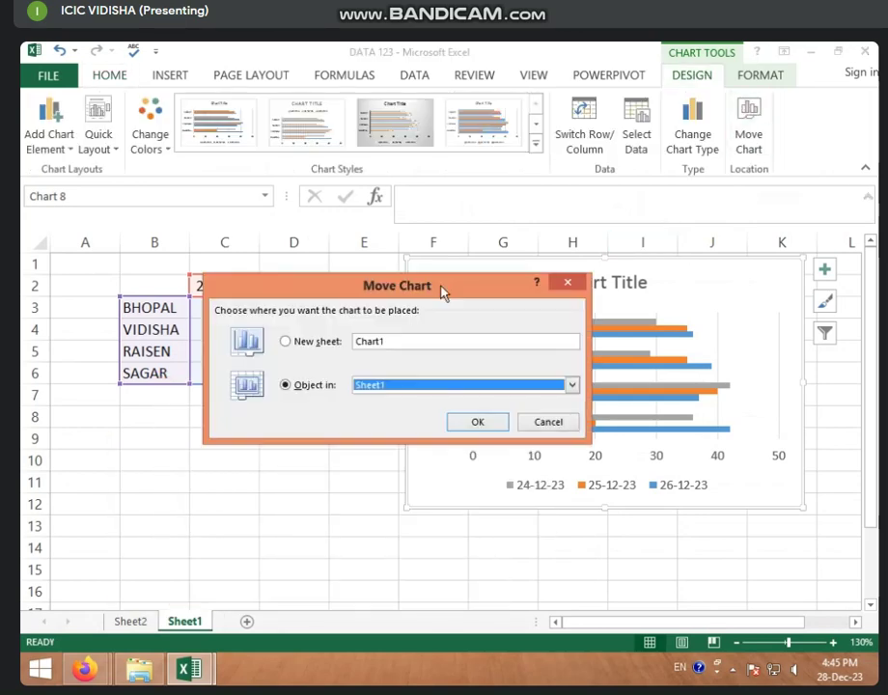
click(382, 386)
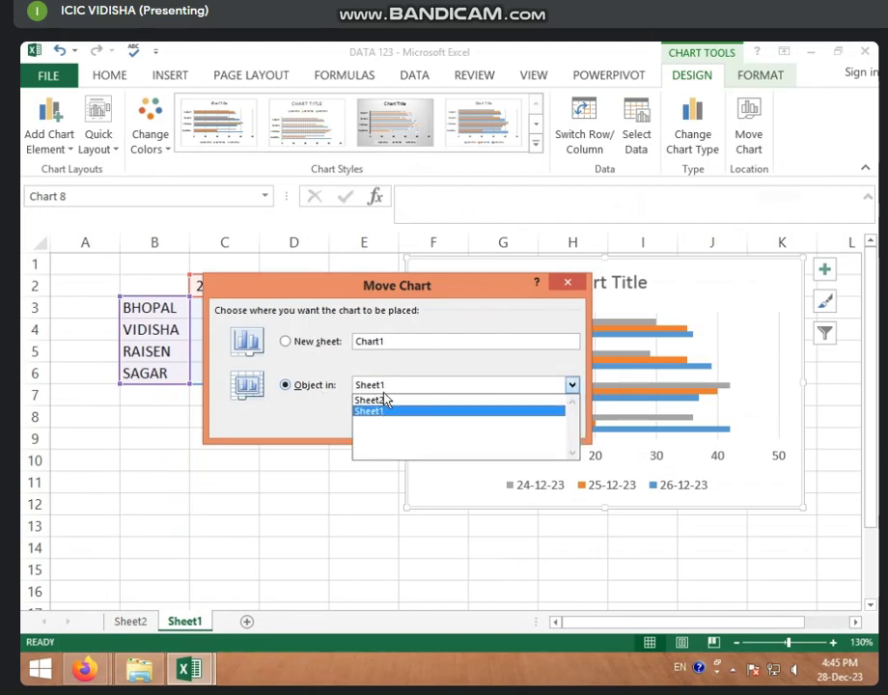
click(384, 400)
click(459, 429)
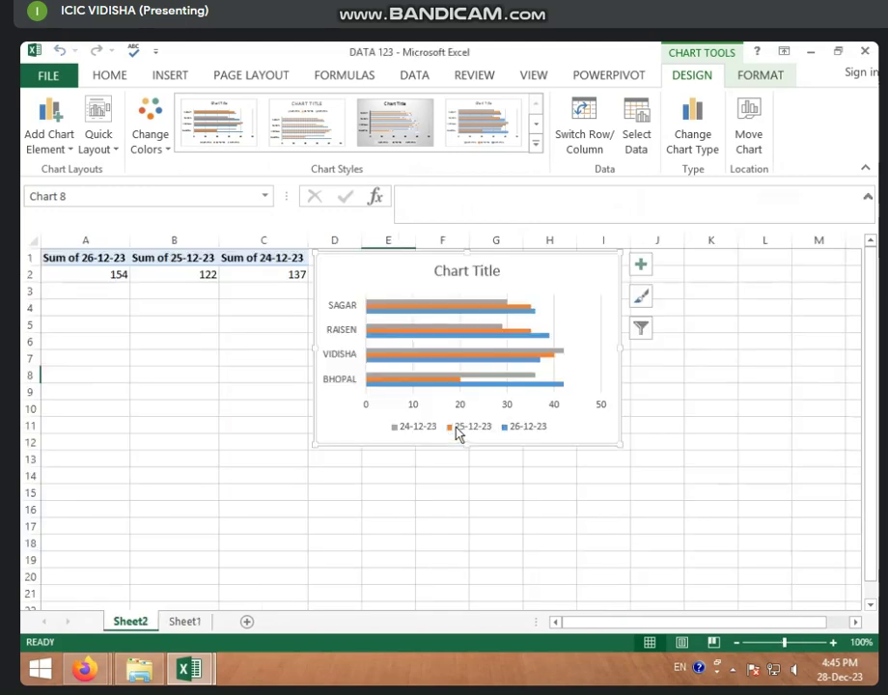
drag(383, 269, 376, 363)
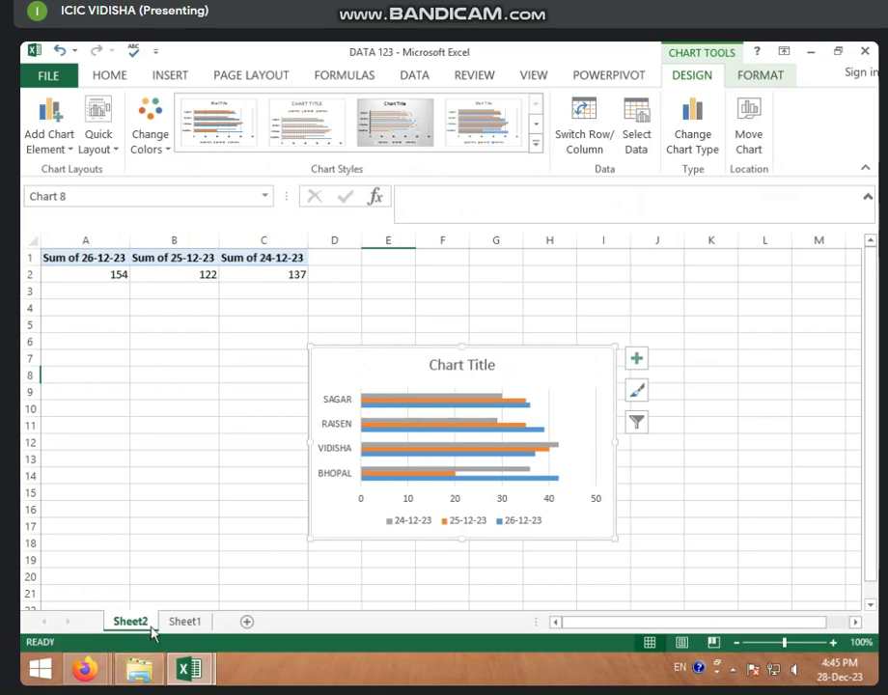
click(185, 622)
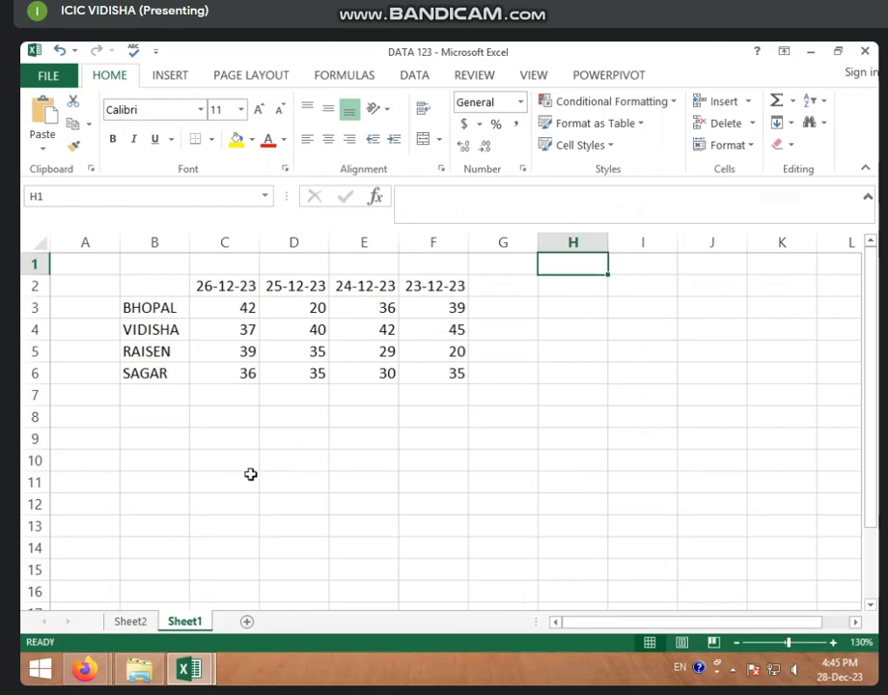
Add a new Sheet3 and move the bar chart from Sheet2 onto it.
click(246, 623)
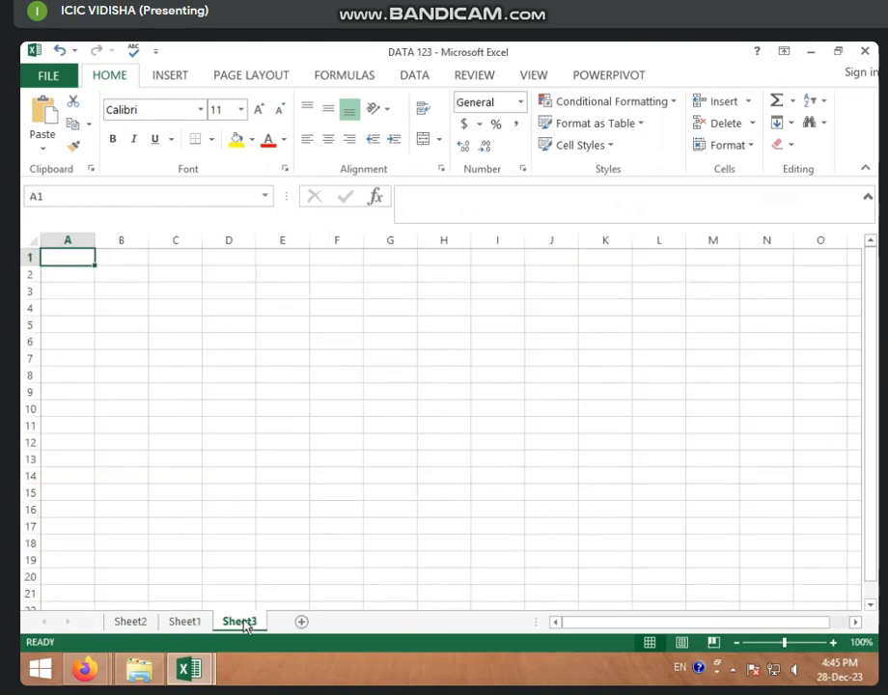
click(130, 622)
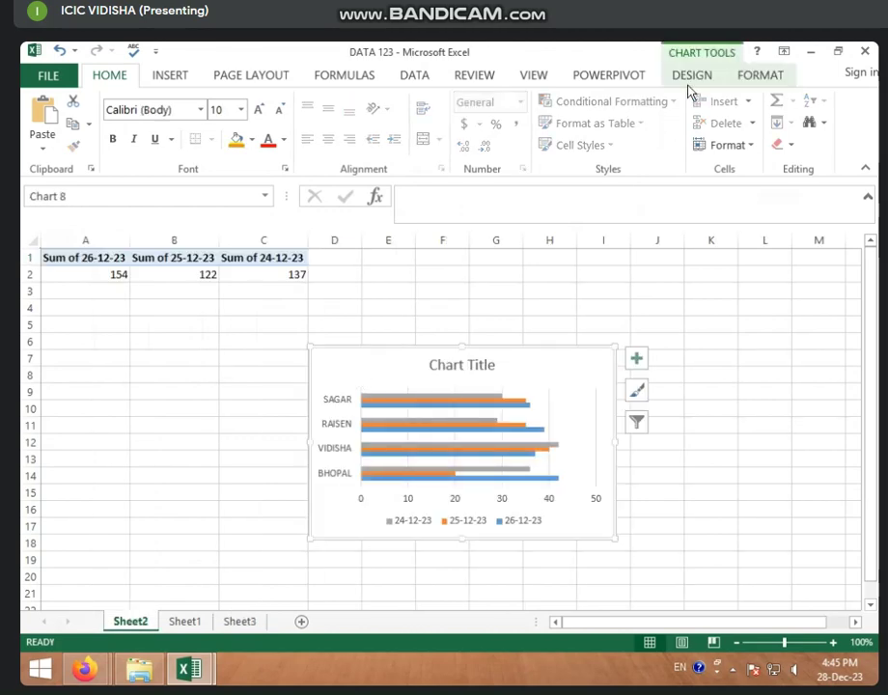
click(691, 76)
click(743, 114)
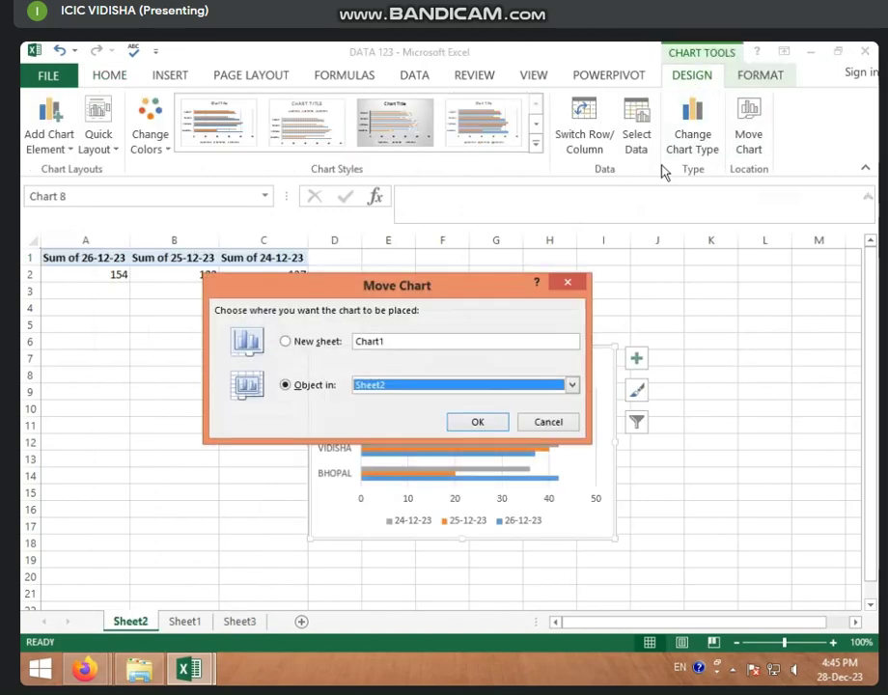
click(516, 393)
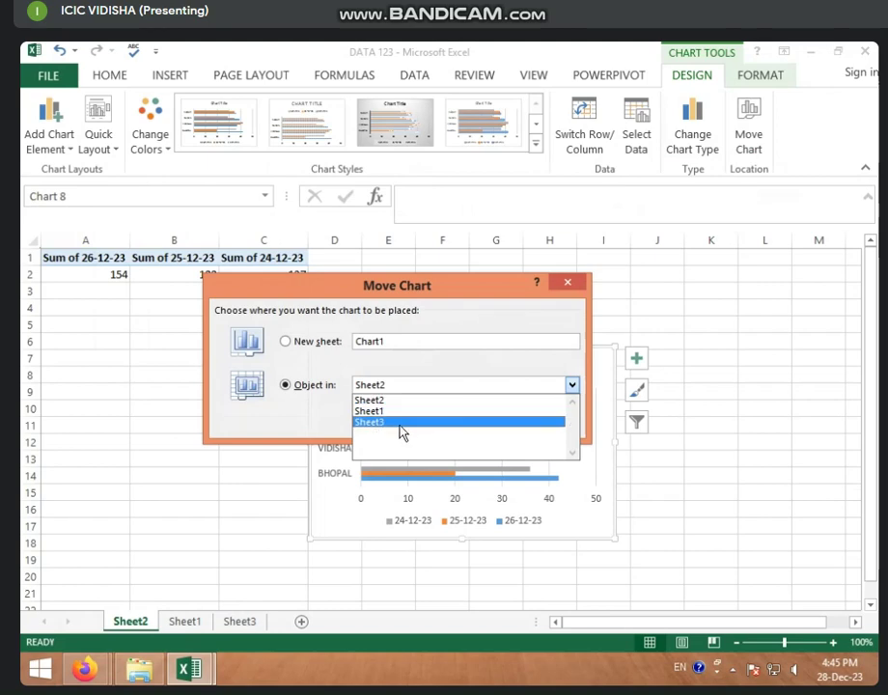
click(378, 421)
click(477, 422)
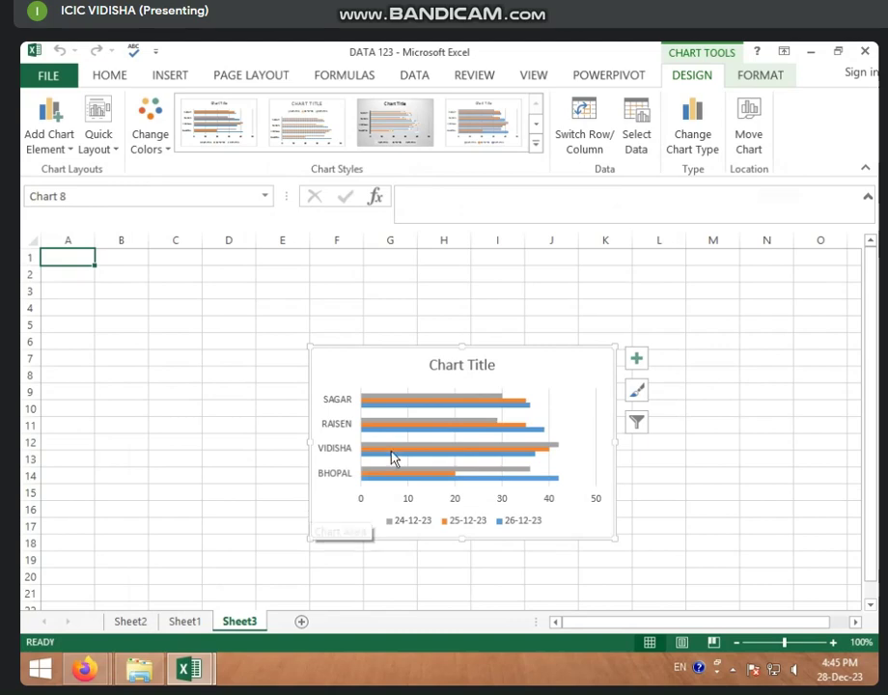
Move the bar chart to Sheet1 and place it beside the city data.
click(749, 135)
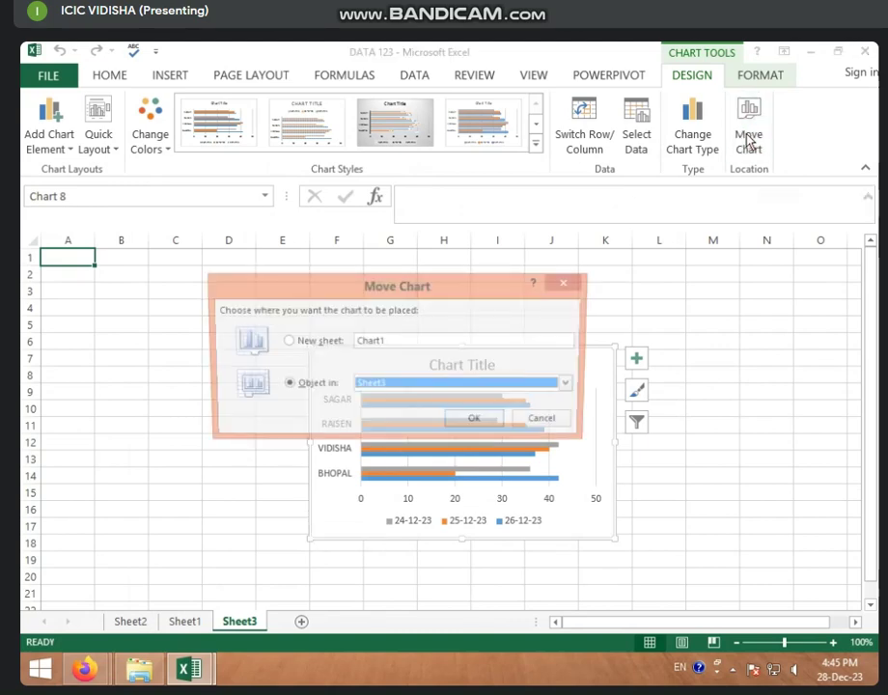
click(457, 386)
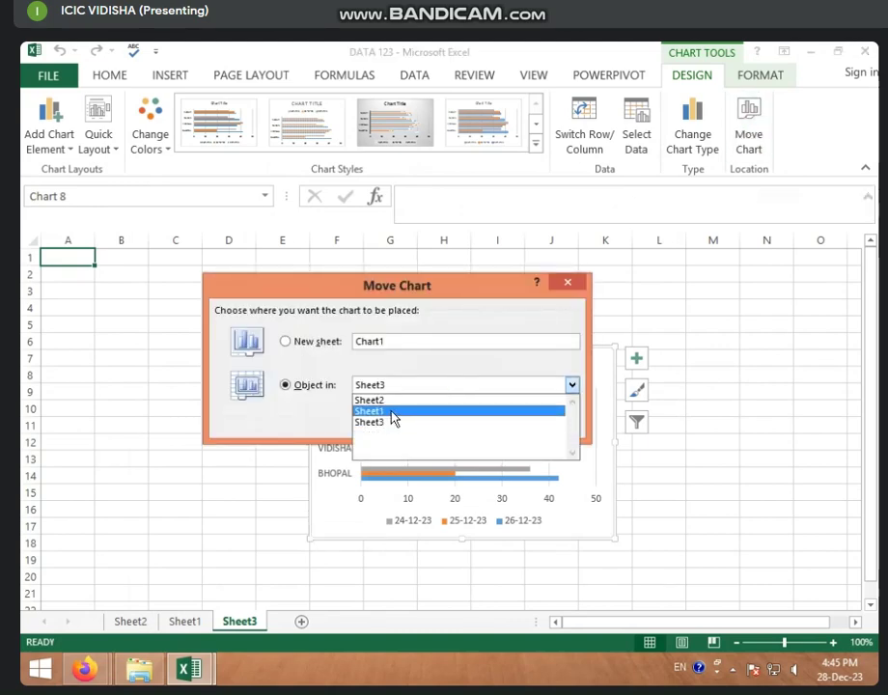
click(386, 410)
click(483, 422)
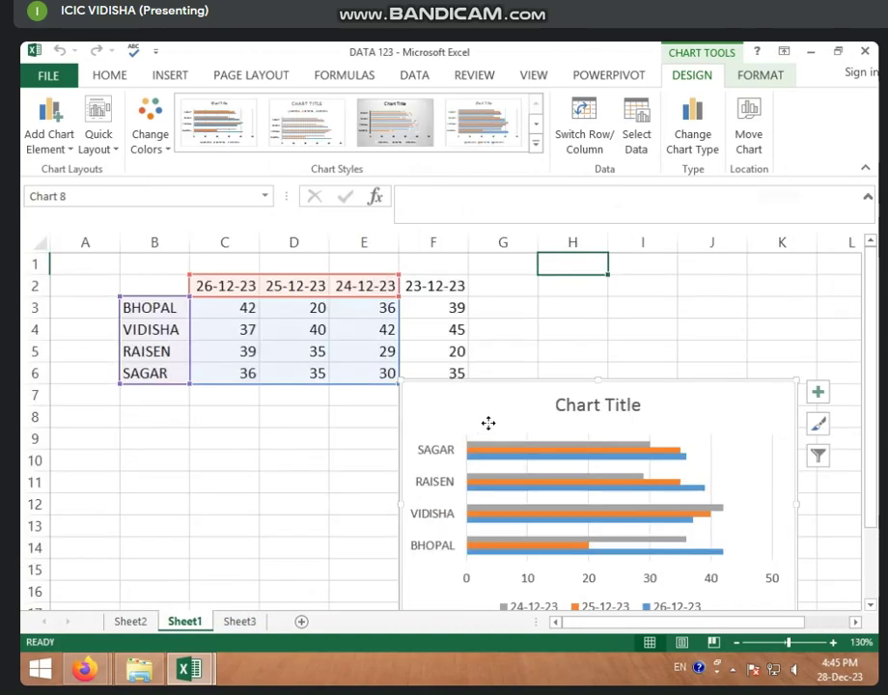
drag(488, 422, 476, 361)
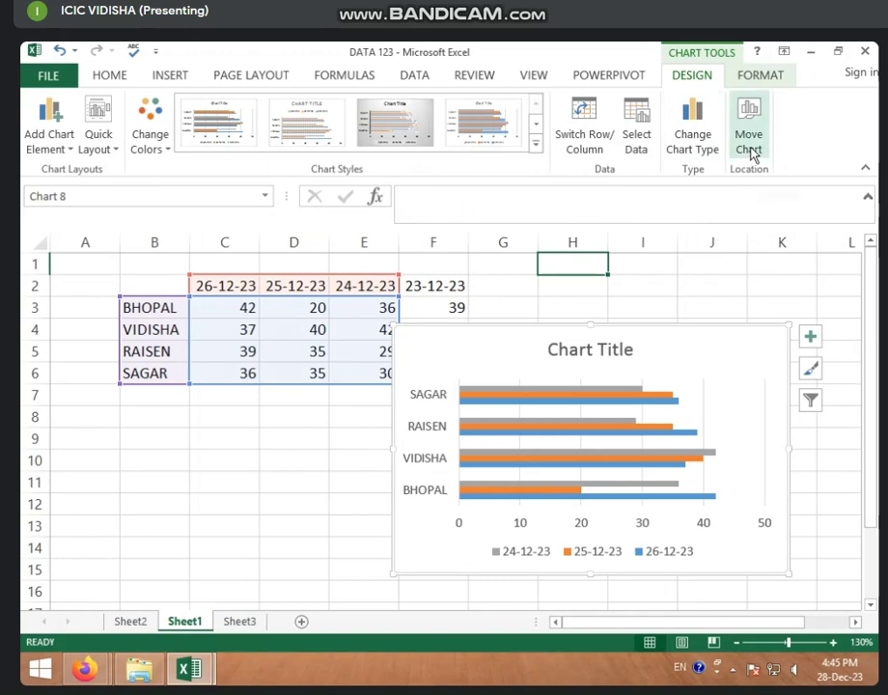
Open Change Chart Type for the bar chart and show the Column chart types.
click(319, 436)
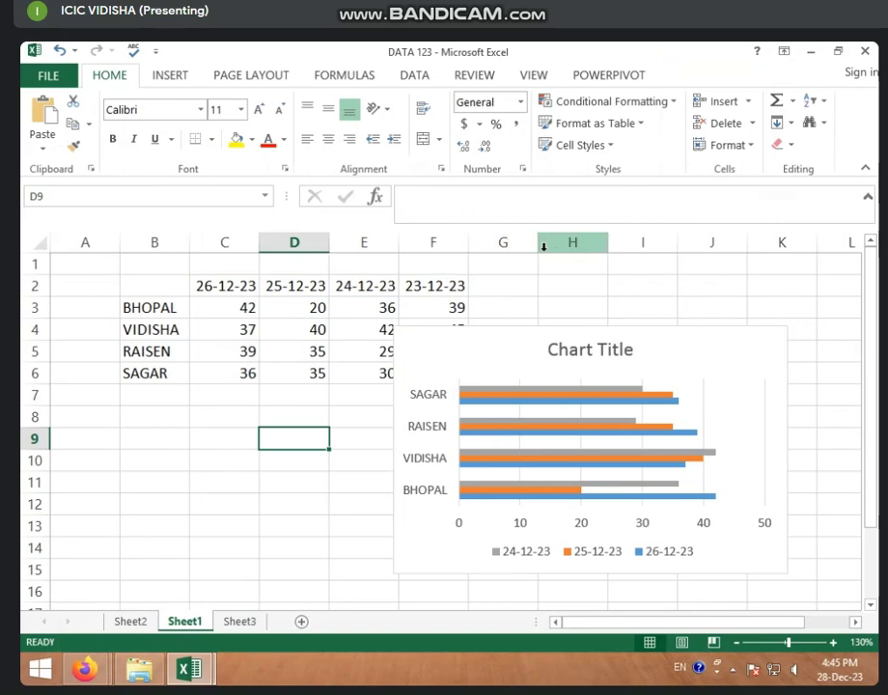
click(522, 345)
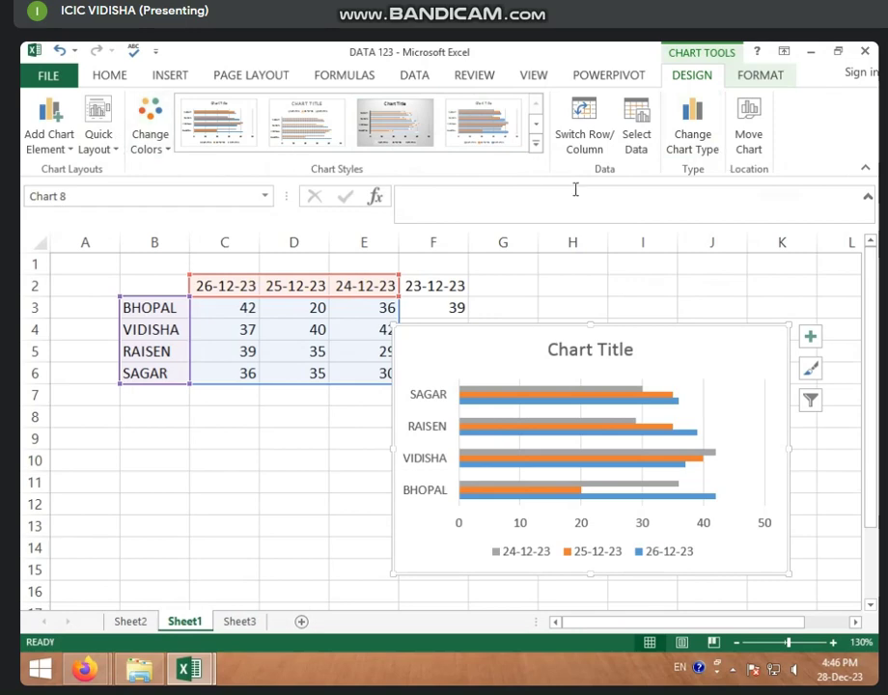
click(693, 135)
click(215, 152)
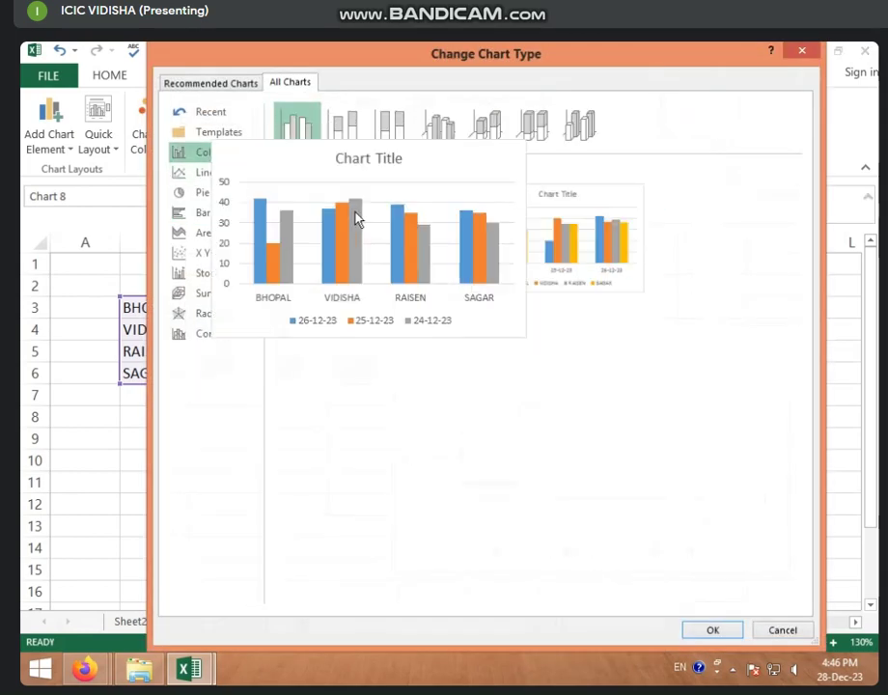
Apply Clustered Column, drag the chart up and left beside the data, and expand Chart Styles.
click(709, 631)
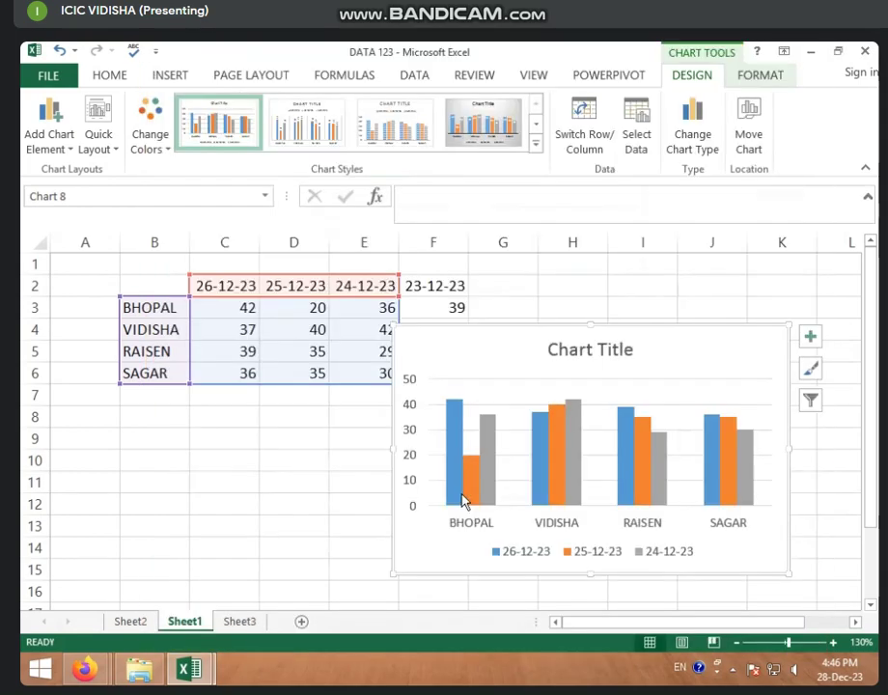
drag(473, 358, 489, 335)
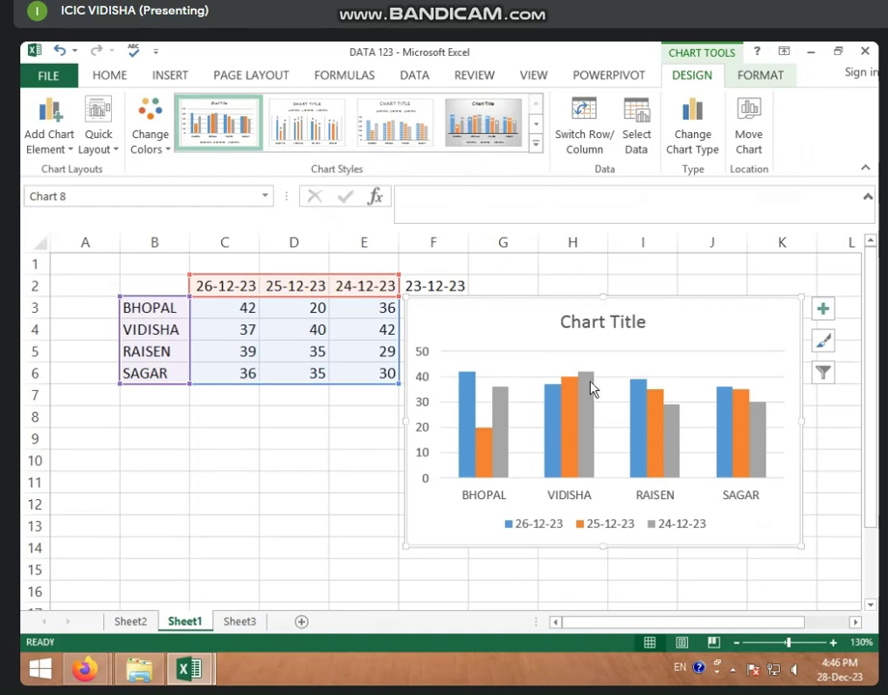
drag(493, 326, 432, 316)
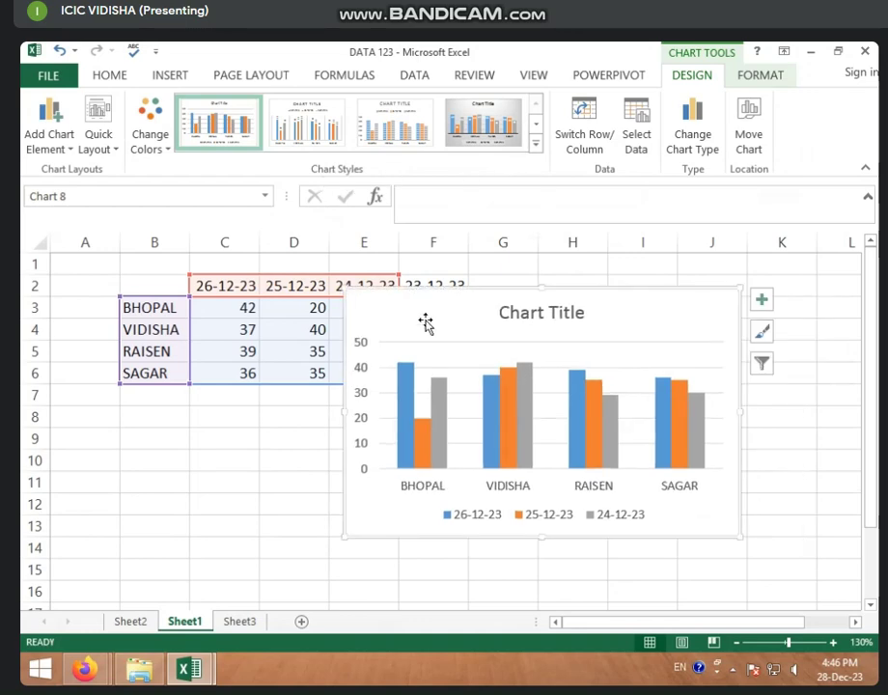
click(536, 145)
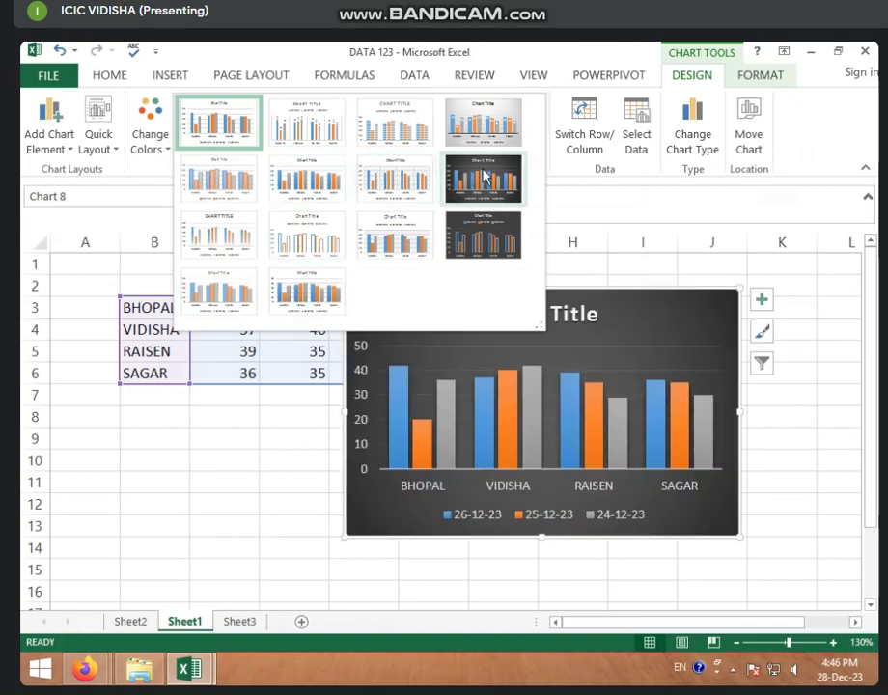
Apply the gray gradient chart style with value labels and drag the chart further left.
click(493, 138)
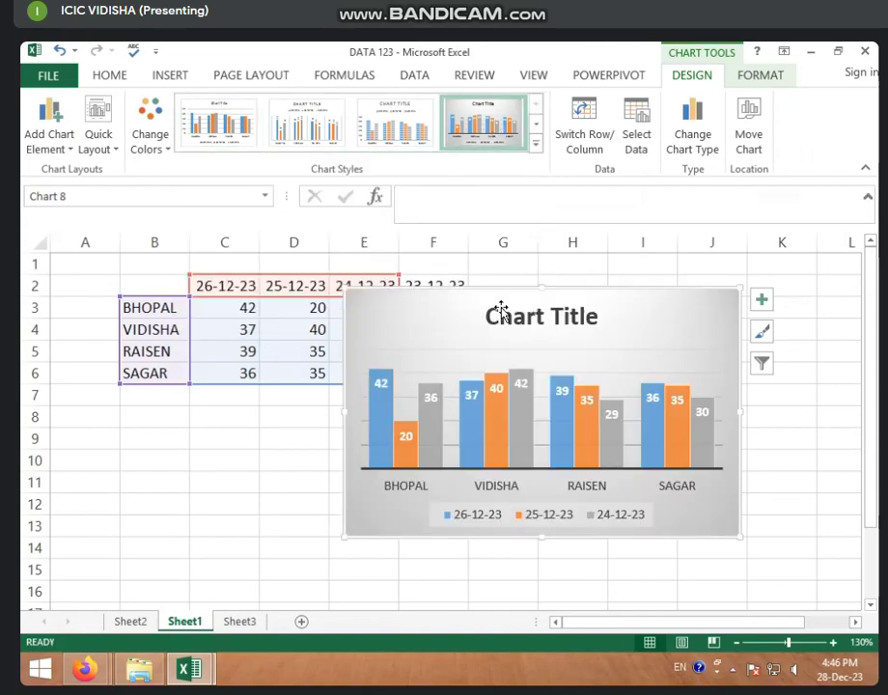
mouse_move(529, 423)
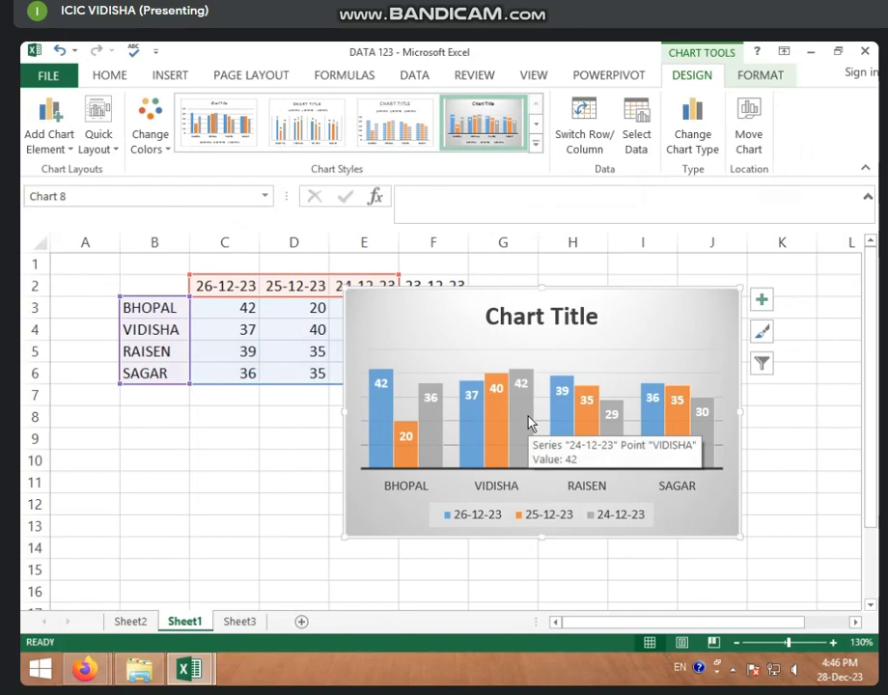
drag(408, 295, 312, 278)
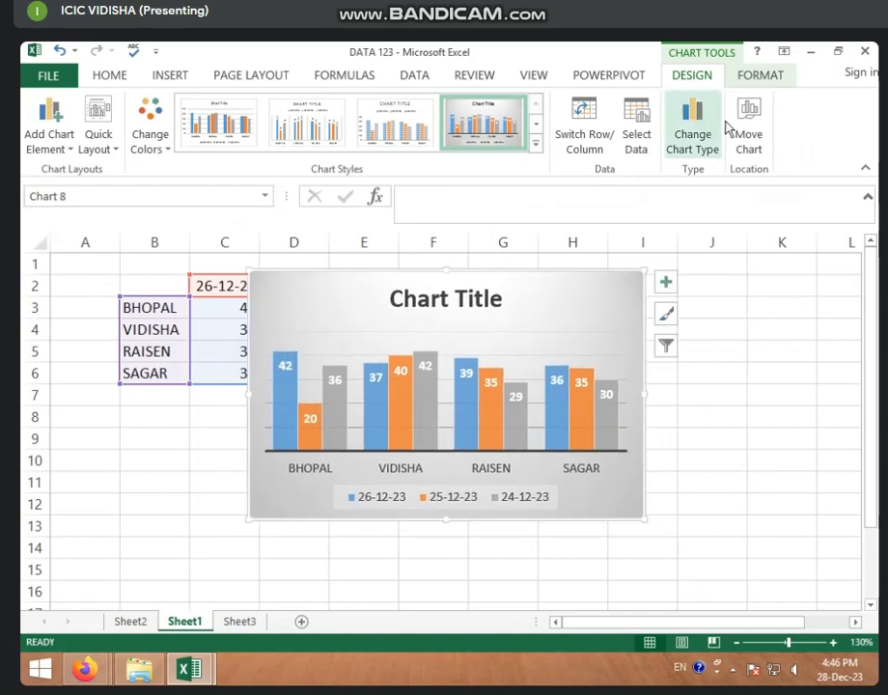
click(768, 76)
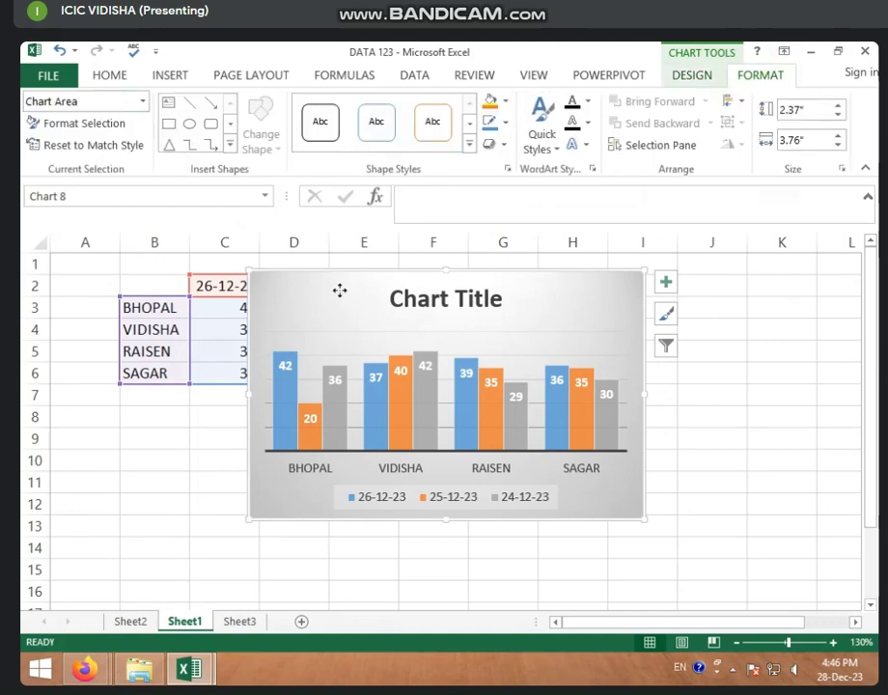
drag(340, 290, 326, 288)
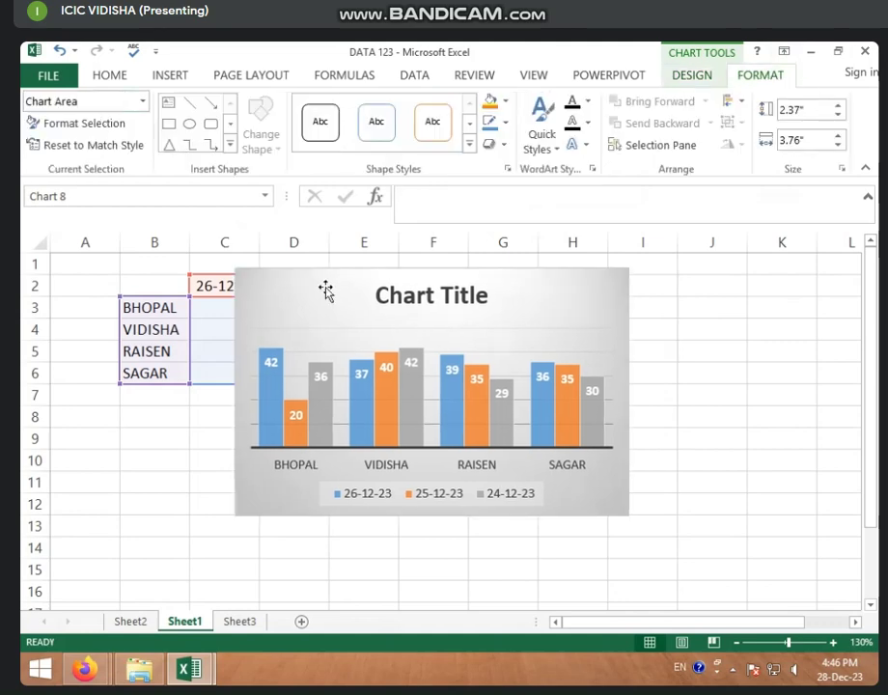
click(440, 302)
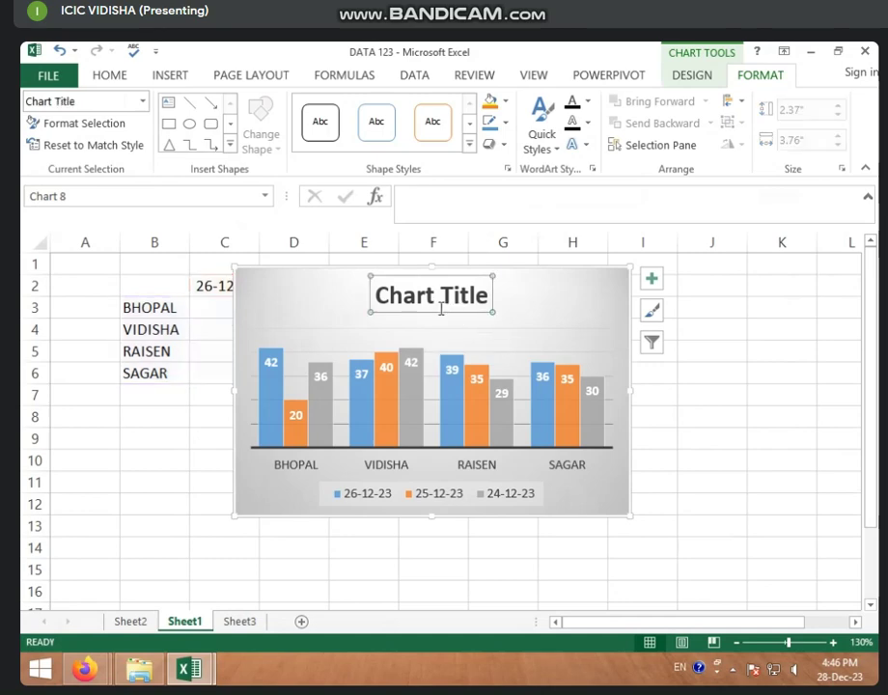
click(461, 333)
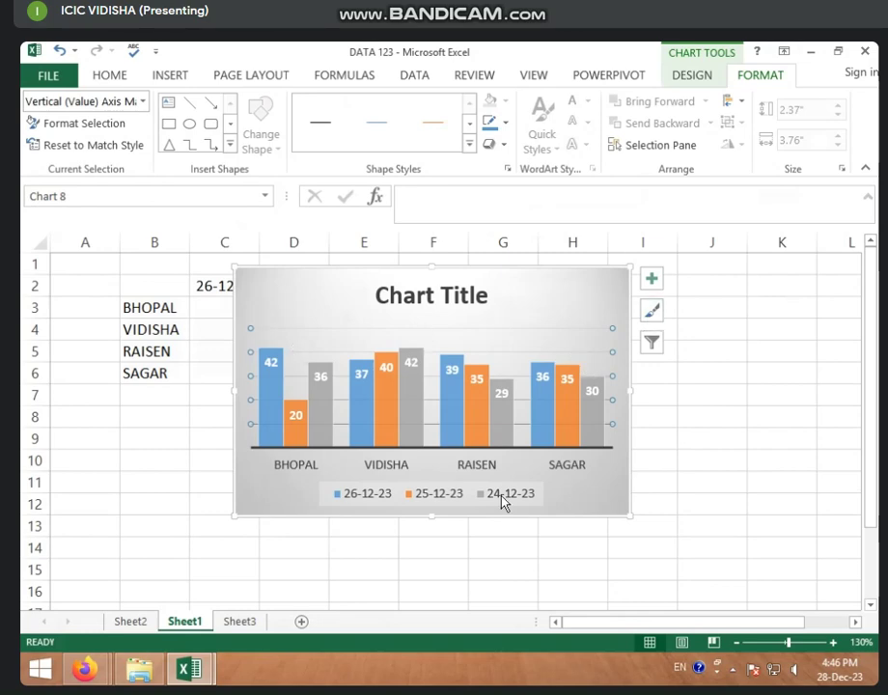
click(355, 498)
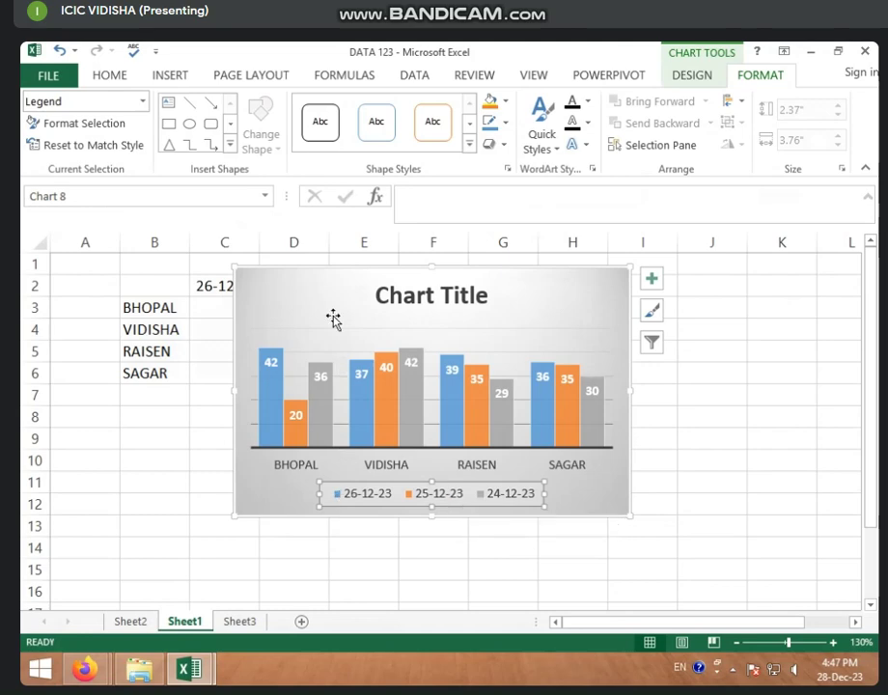
click(333, 320)
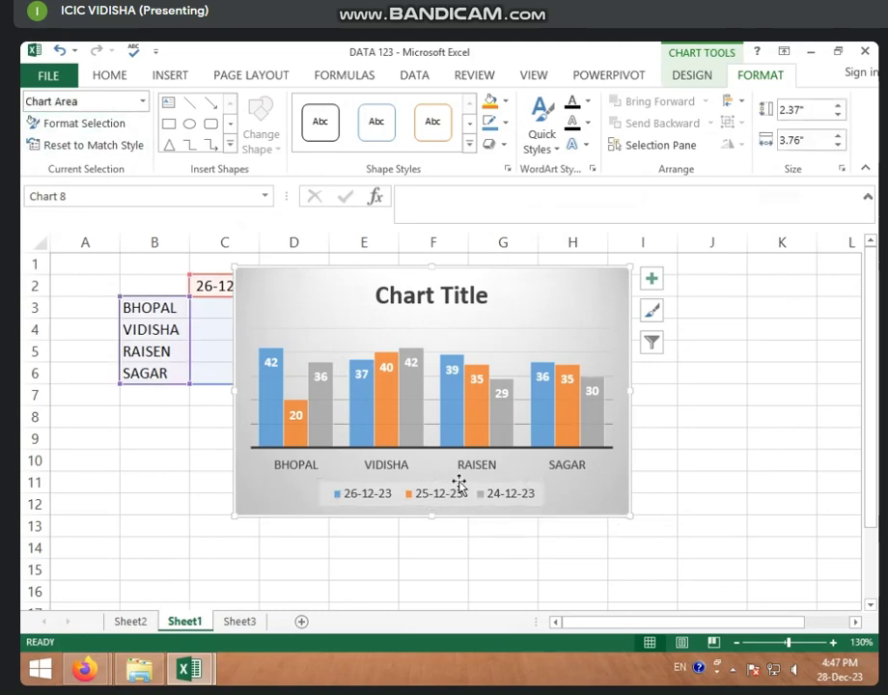
click(141, 101)
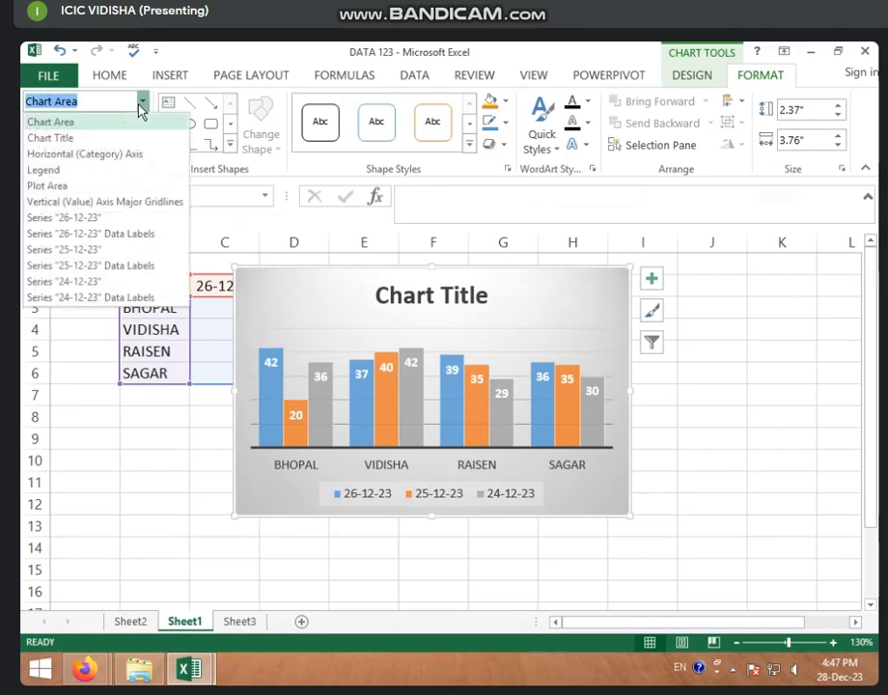
click(74, 139)
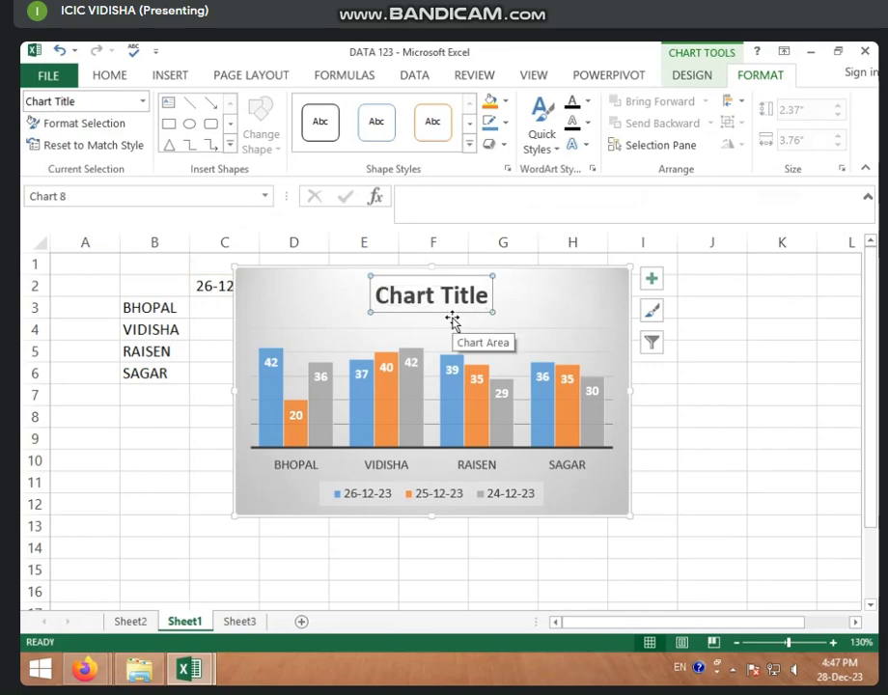
click(142, 100)
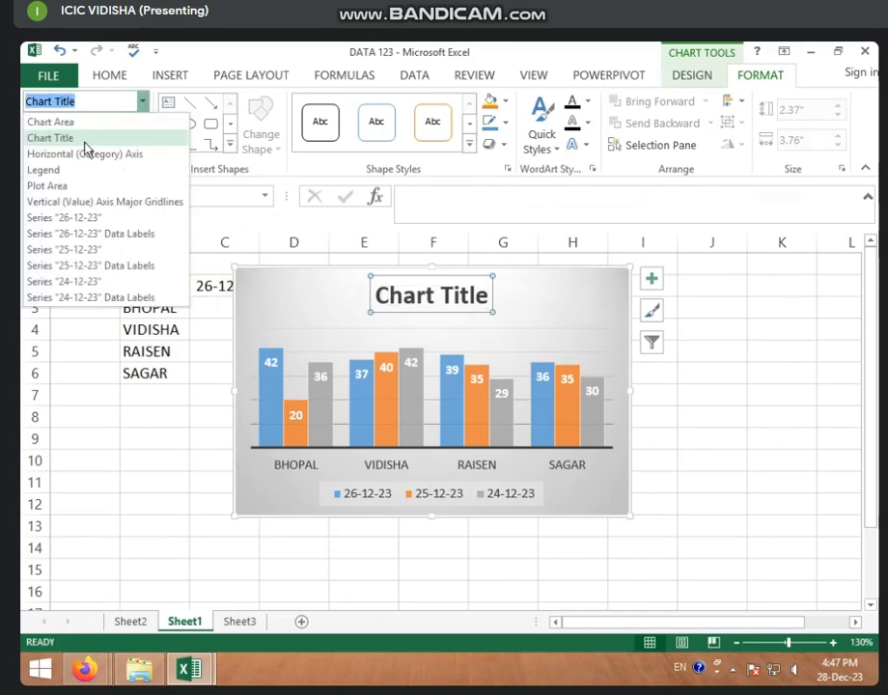
click(94, 156)
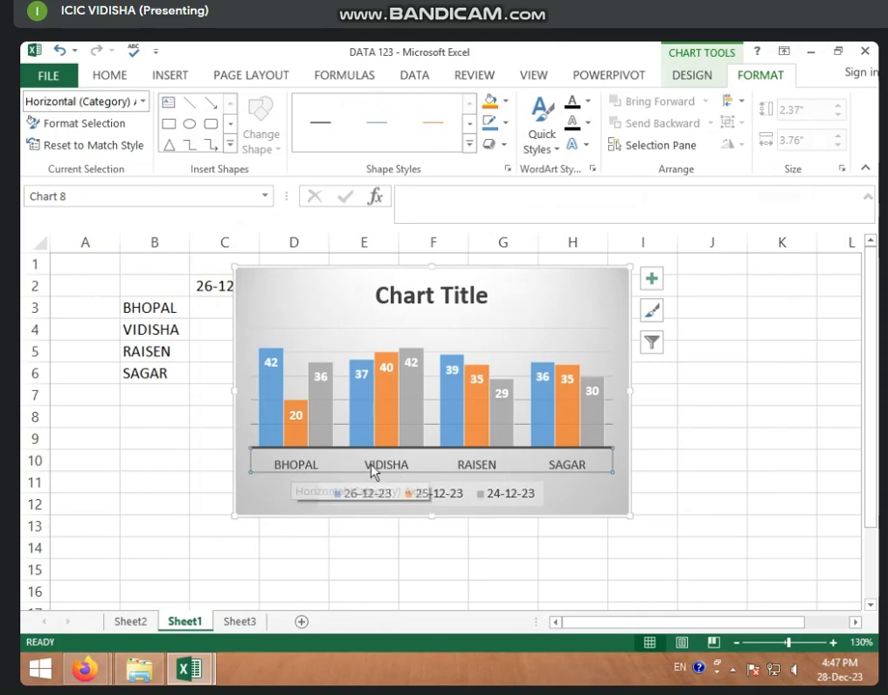
click(143, 101)
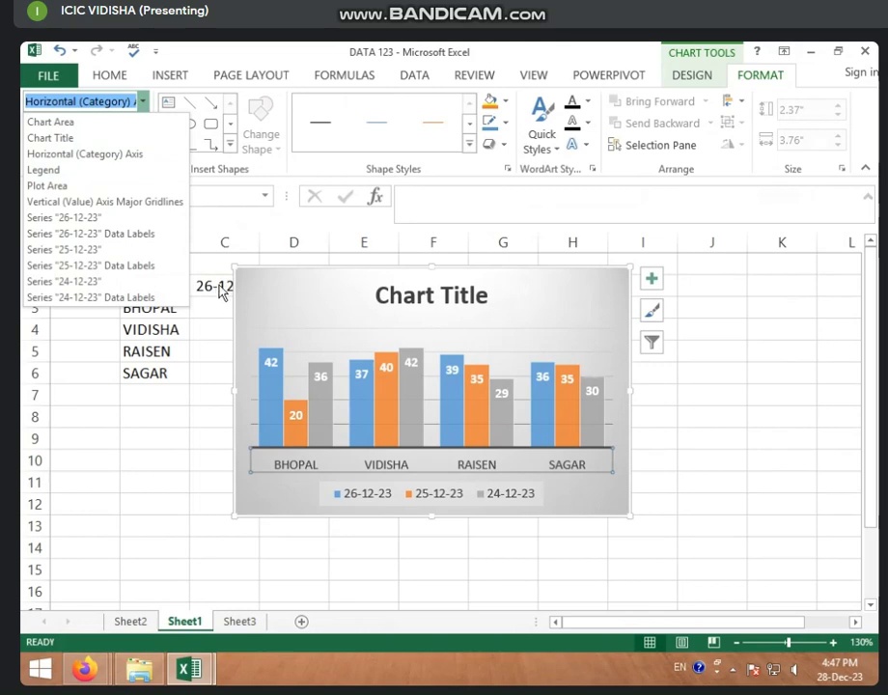
click(335, 466)
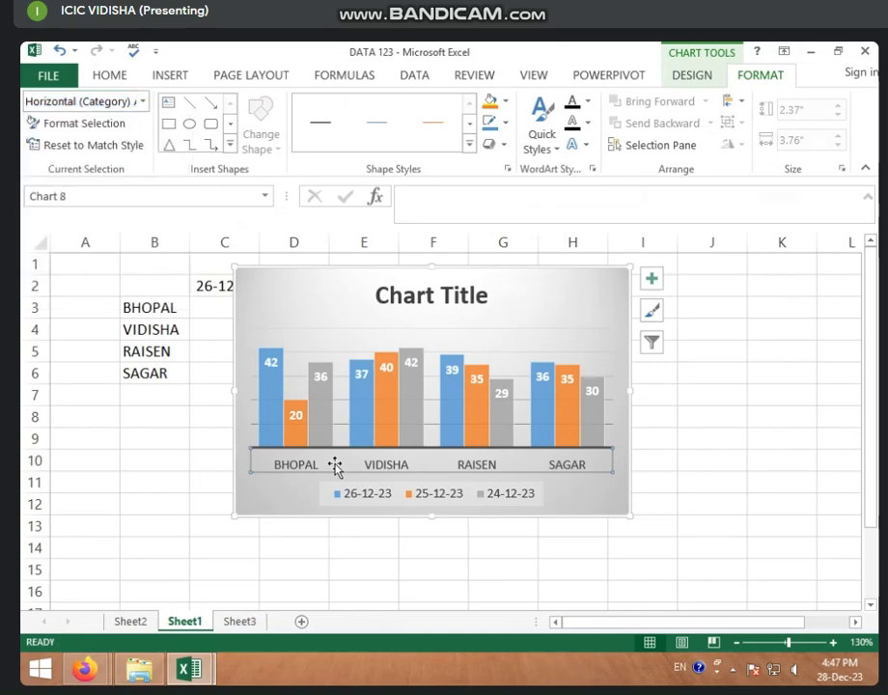
click(385, 500)
click(366, 473)
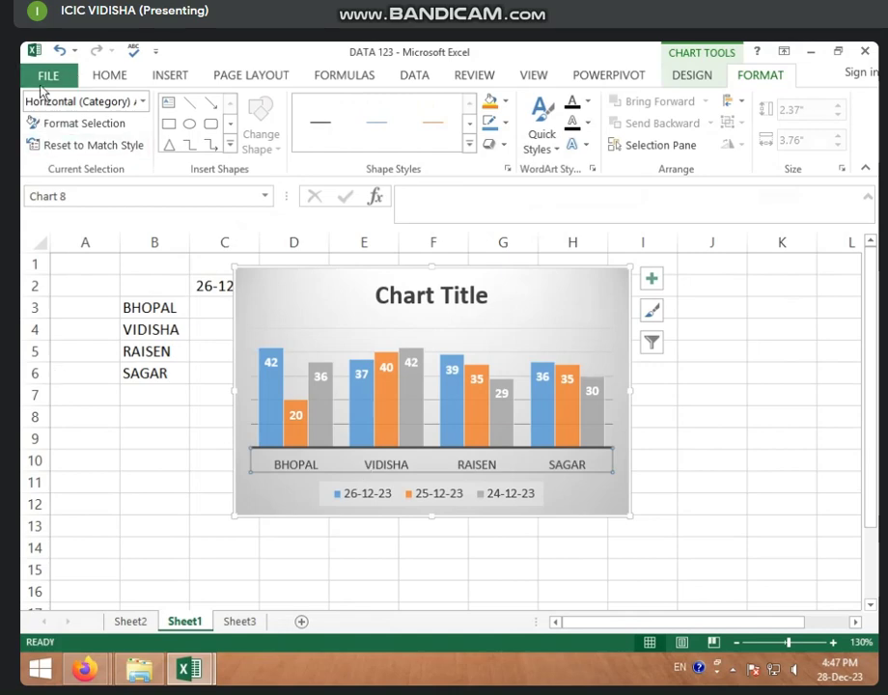
click(686, 76)
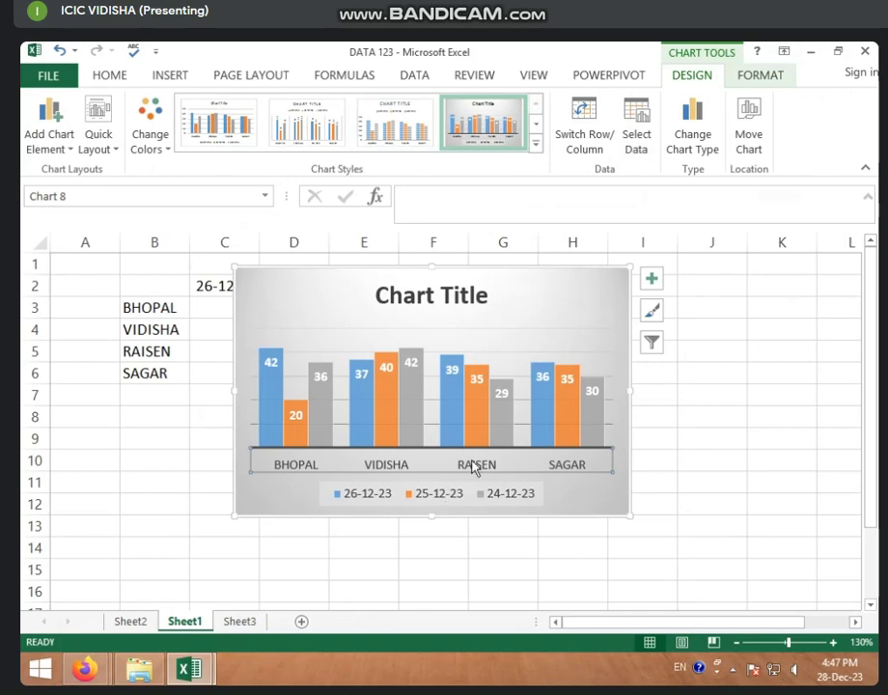
Fill the horizontal axis labels with Green, Accent 6, Lighter 60%.
click(761, 75)
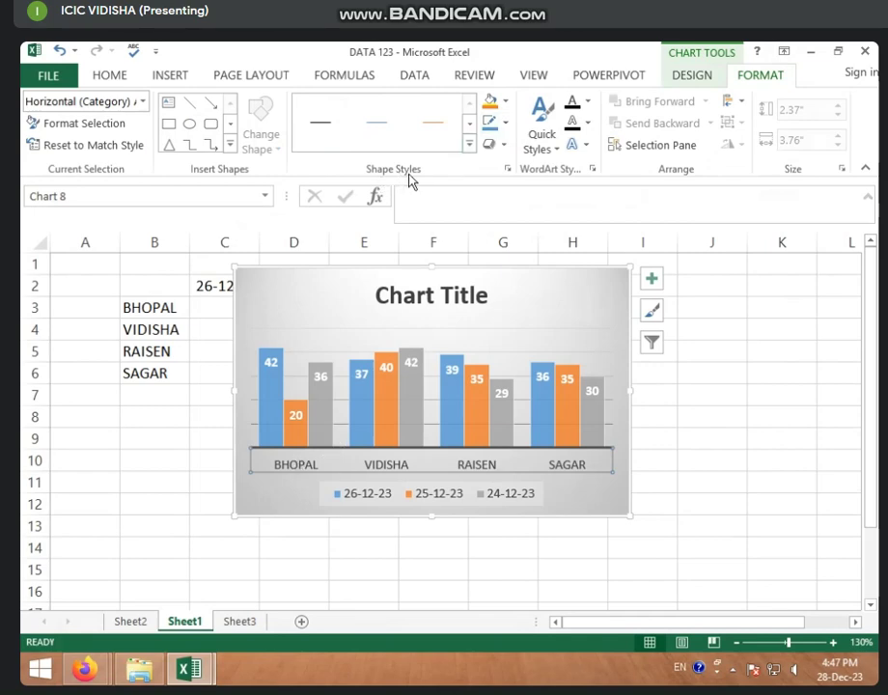
click(506, 105)
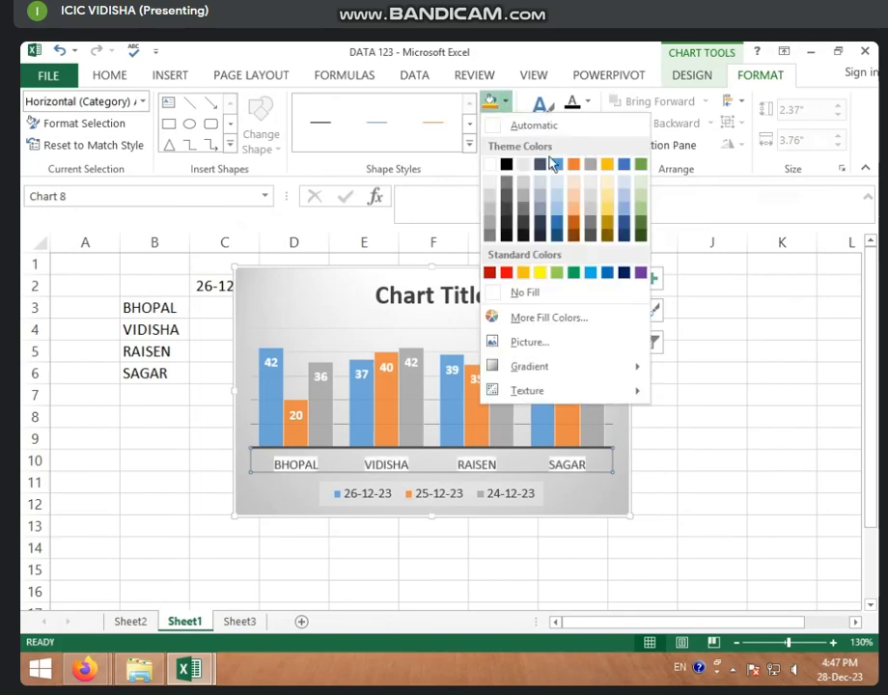
click(637, 196)
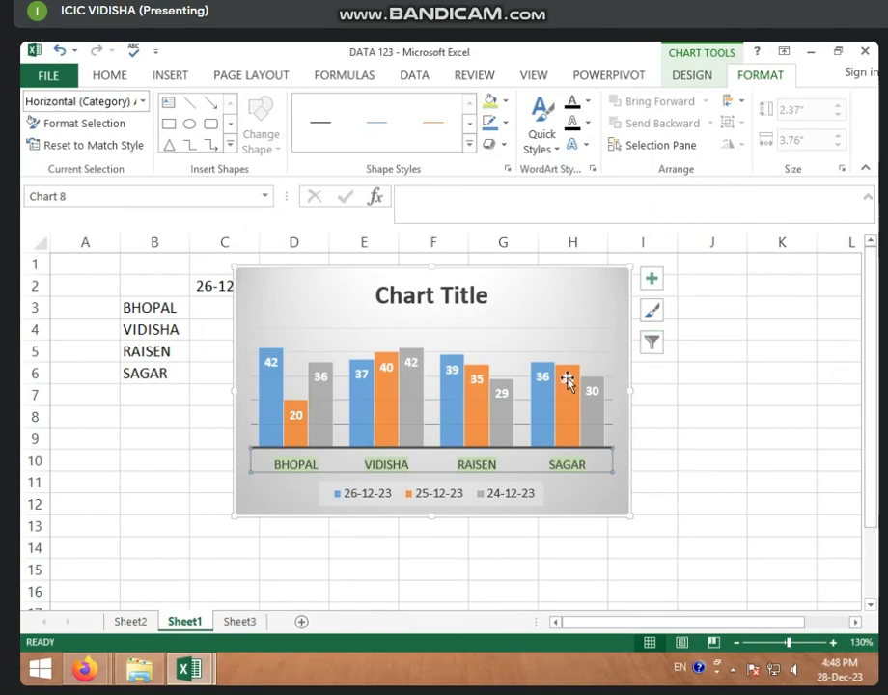
click(482, 321)
click(144, 102)
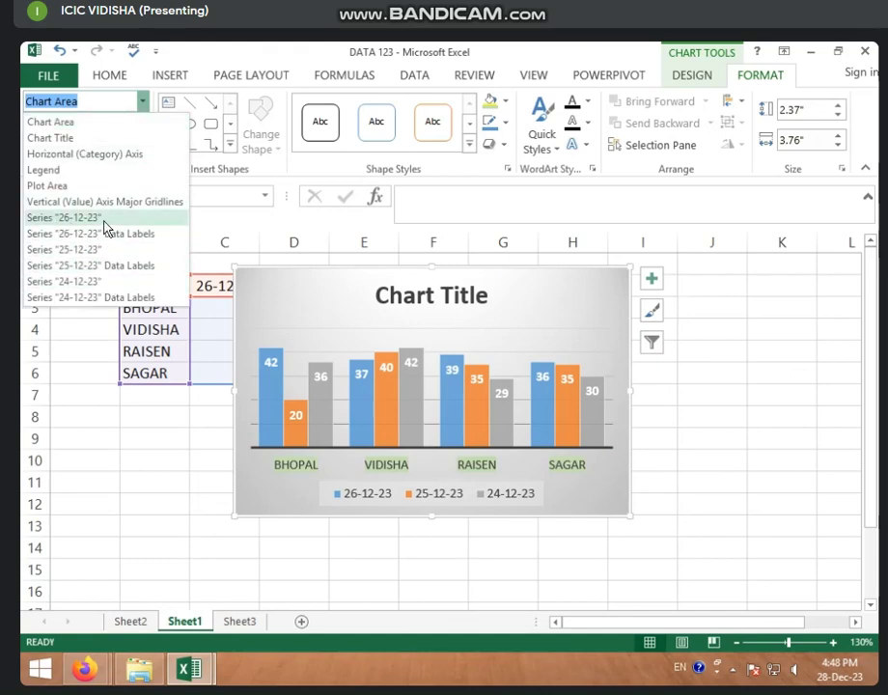
Color the 26-12-23 series light blue, then open Format Chart Area for the chart area.
click(104, 220)
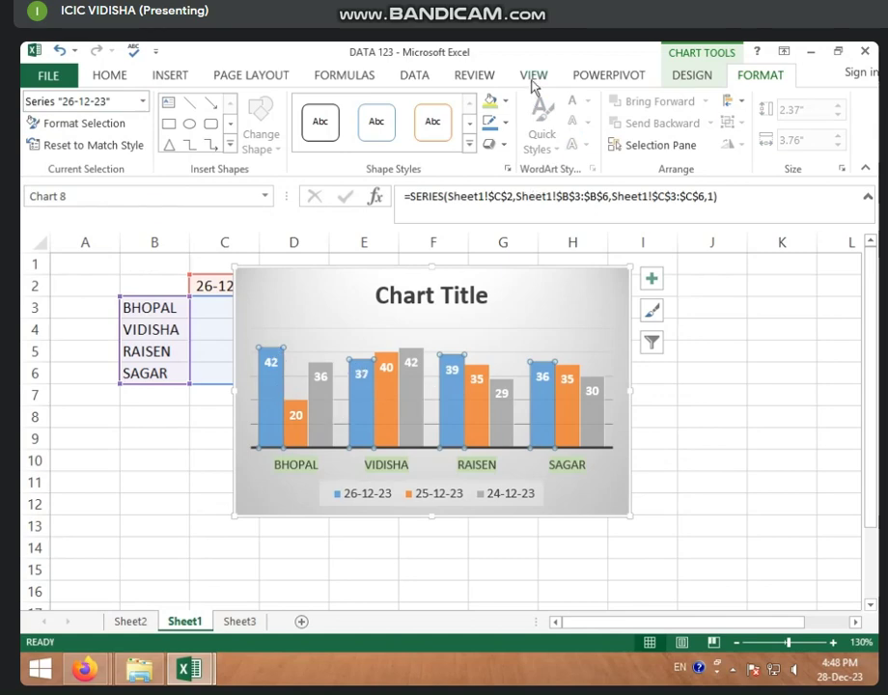
click(505, 101)
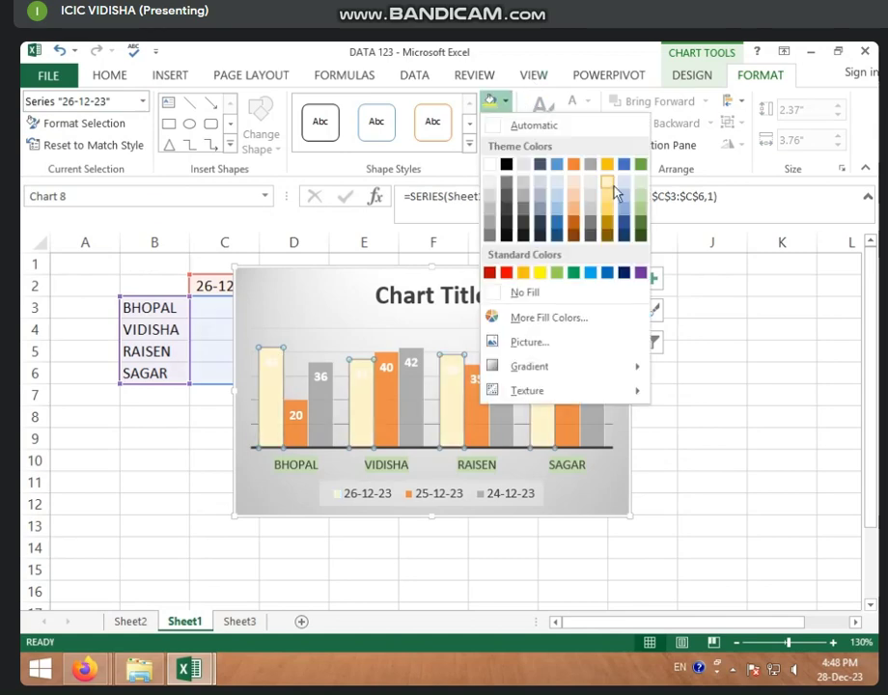
click(616, 193)
click(504, 100)
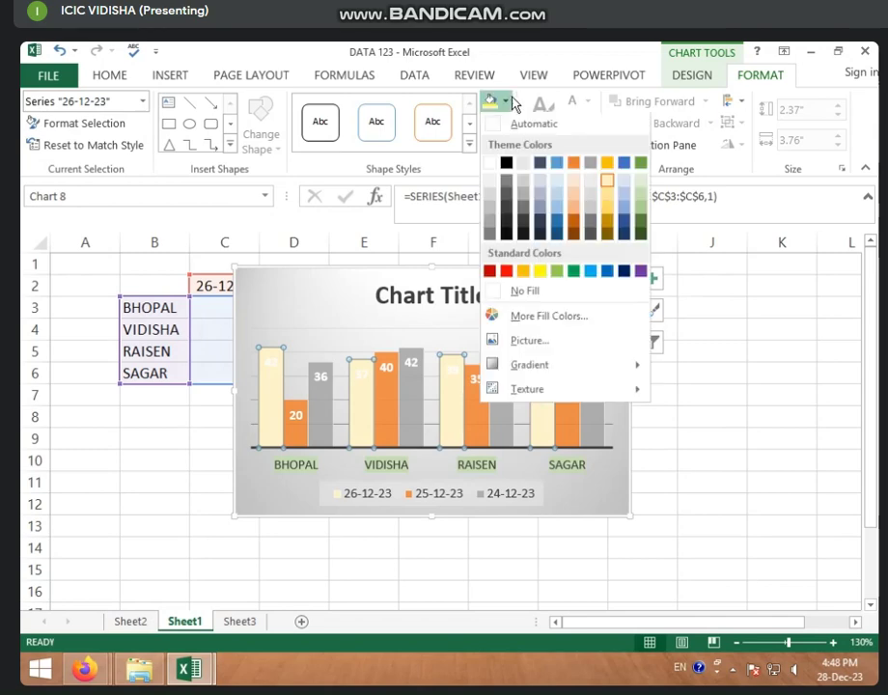
click(625, 194)
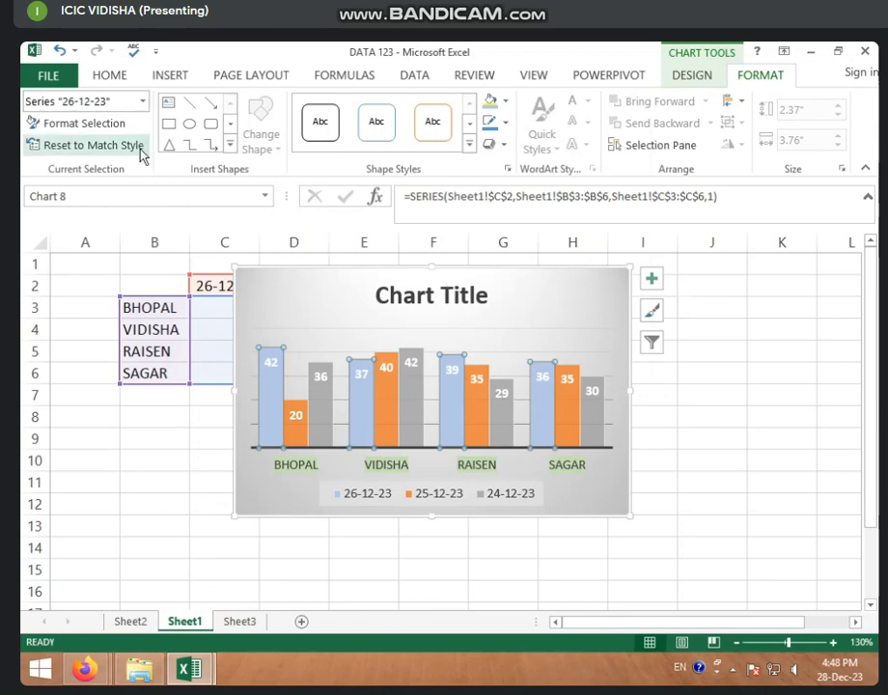
click(322, 322)
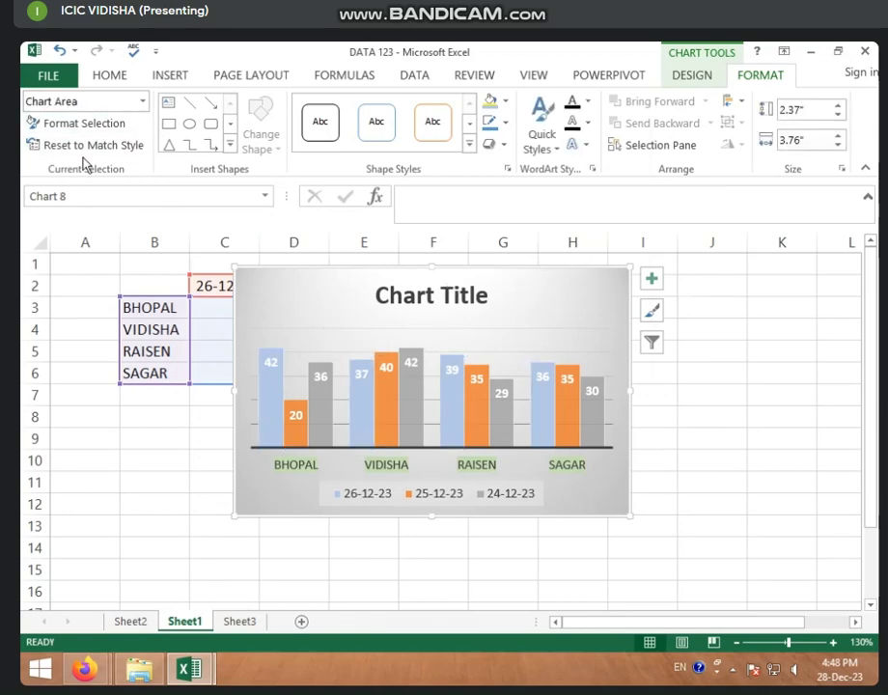
click(93, 130)
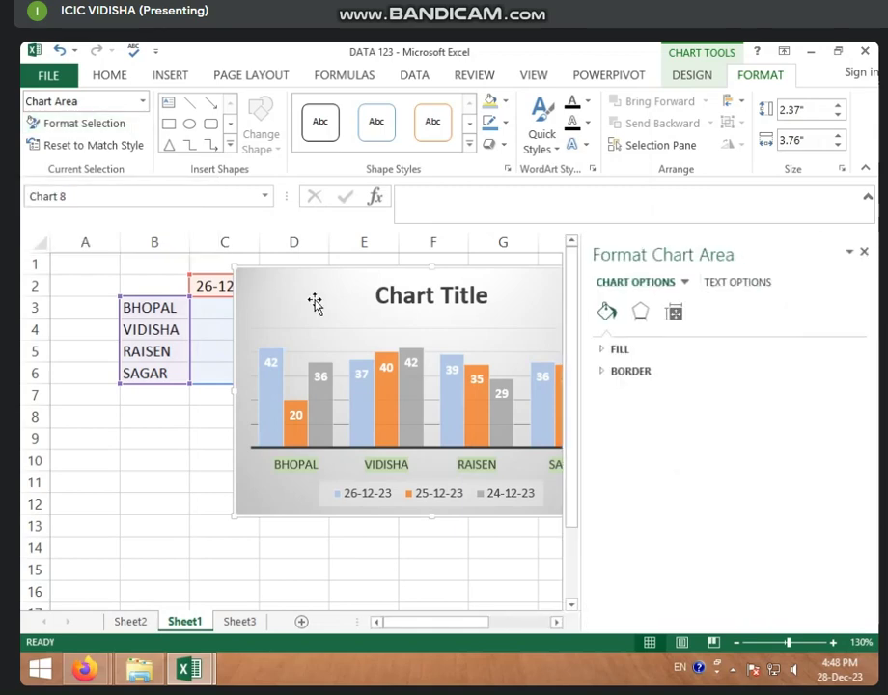
Drag the chart left over columns B–G and give the chart area a solid light peach fill.
drag(303, 307, 199, 294)
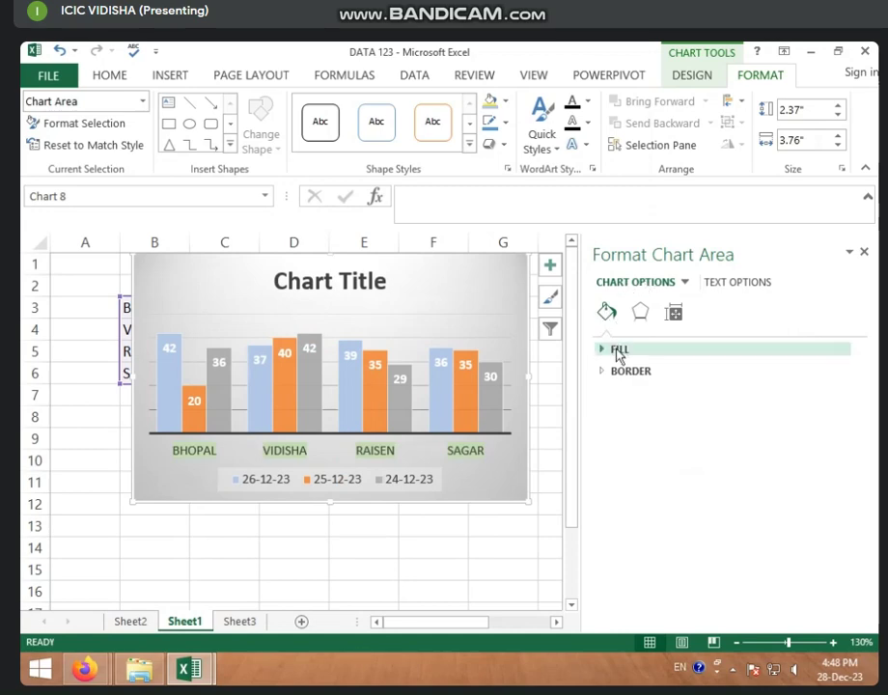
click(621, 352)
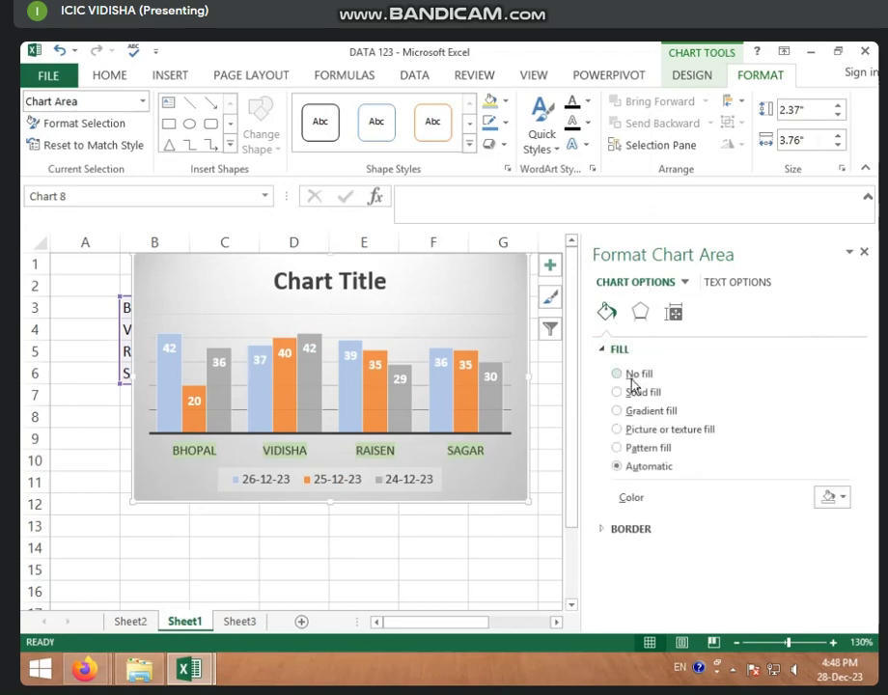
click(634, 380)
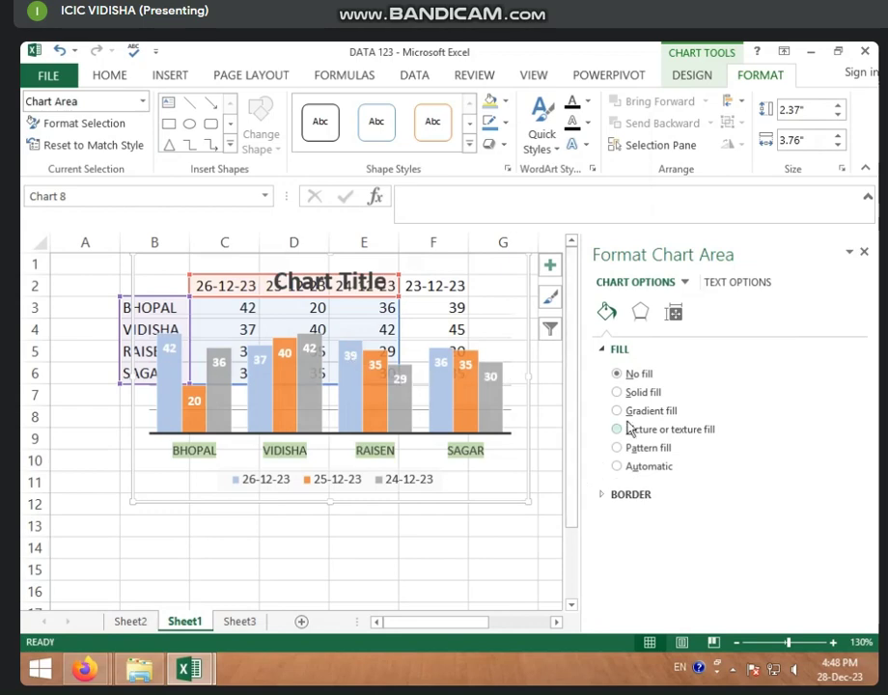
click(618, 392)
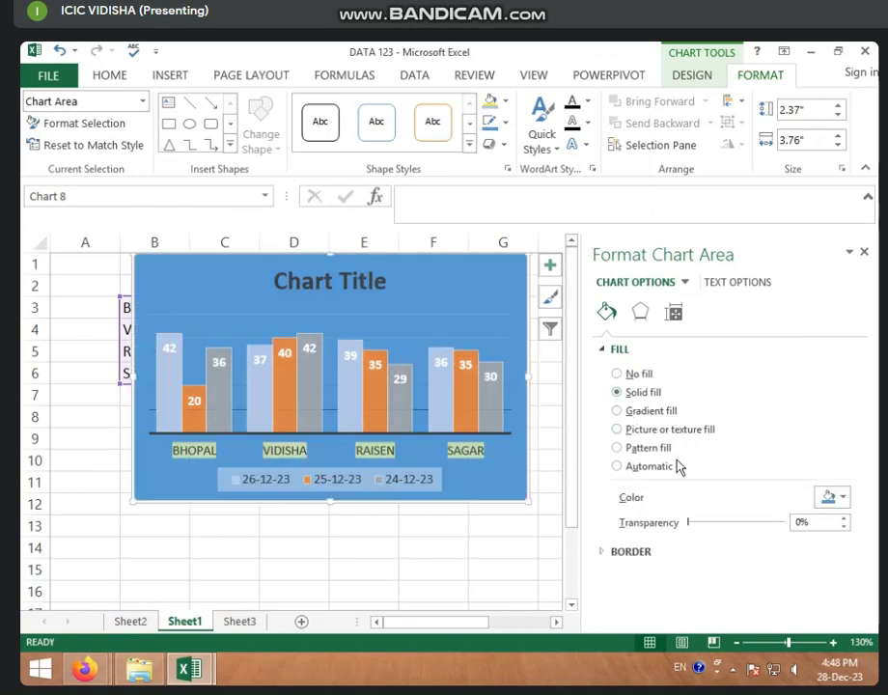
click(846, 501)
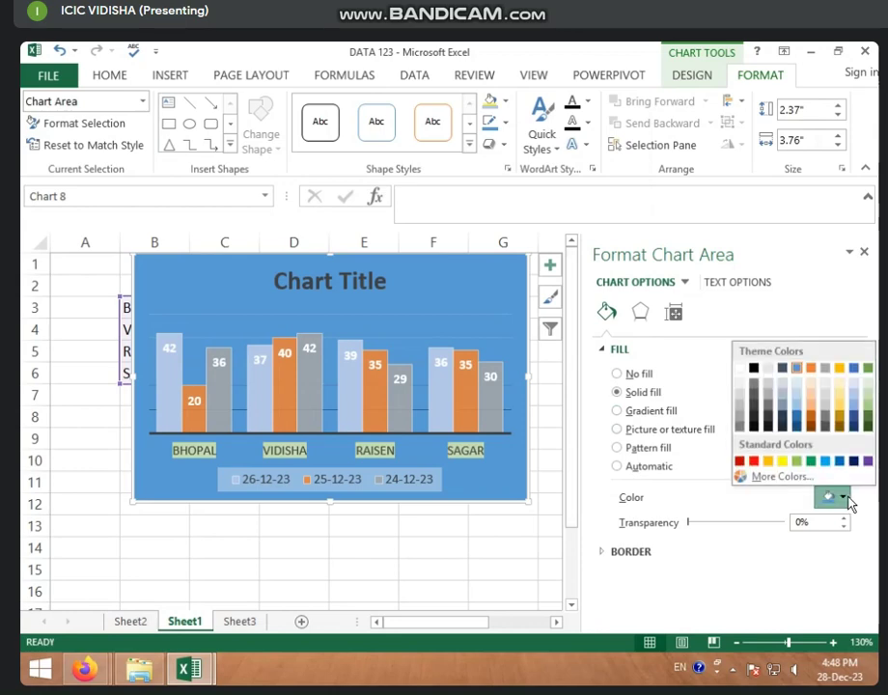
click(812, 397)
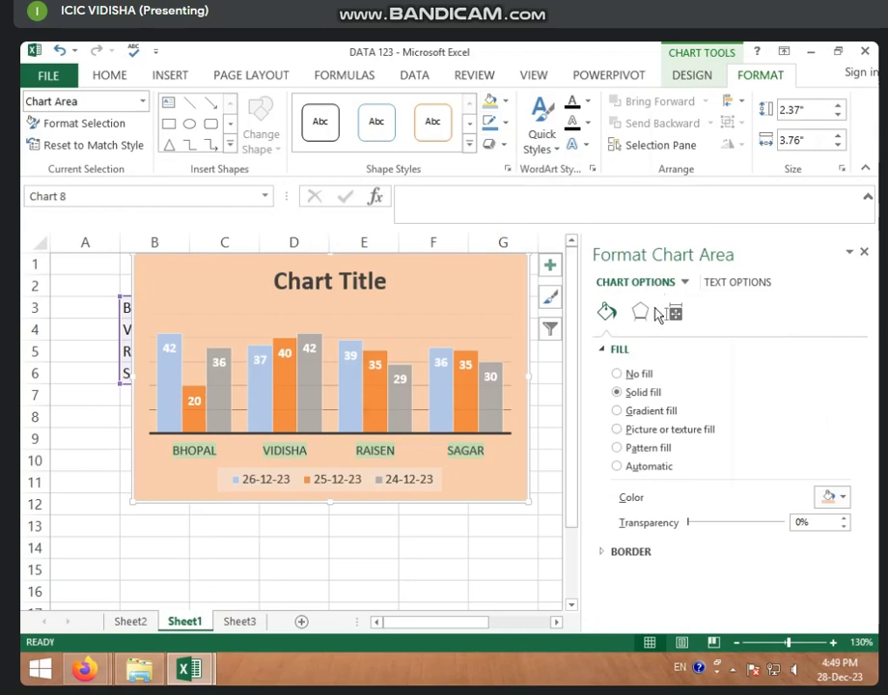
Switch the chart area to gradient fill, adding stops and moving them to about 14%, 29% and 65%.
click(629, 413)
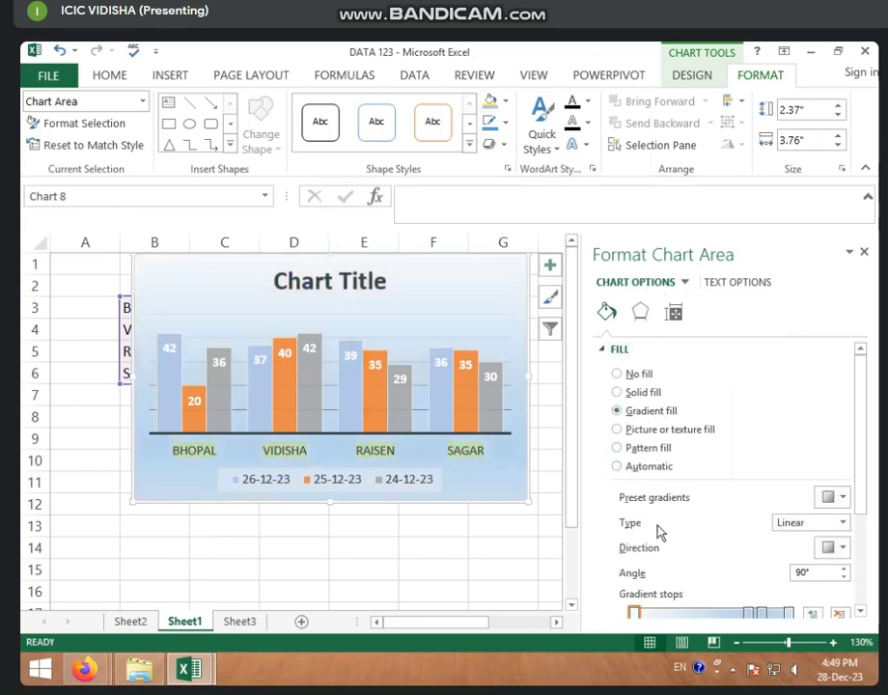
scroll(660, 531, down, 1)
scroll(689, 508, down, 1)
drag(749, 536, 706, 537)
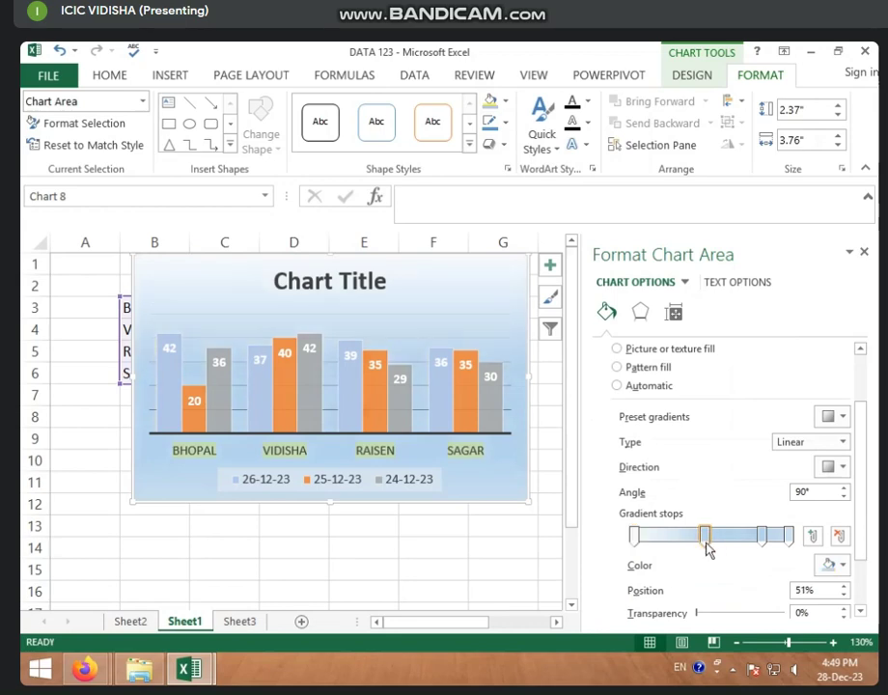
click(747, 538)
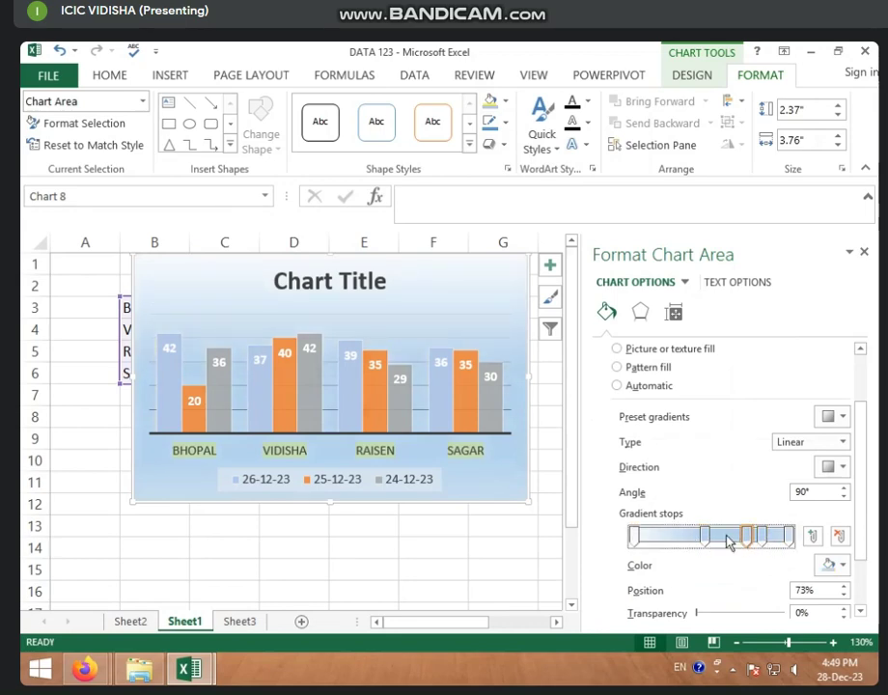
click(680, 538)
click(638, 538)
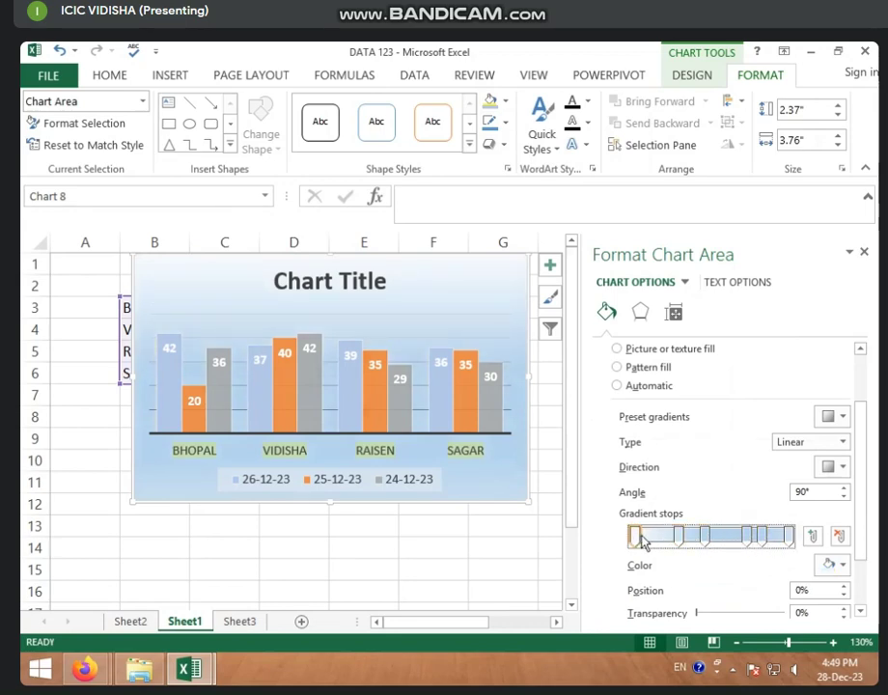
drag(637, 538, 657, 538)
drag(749, 538, 732, 538)
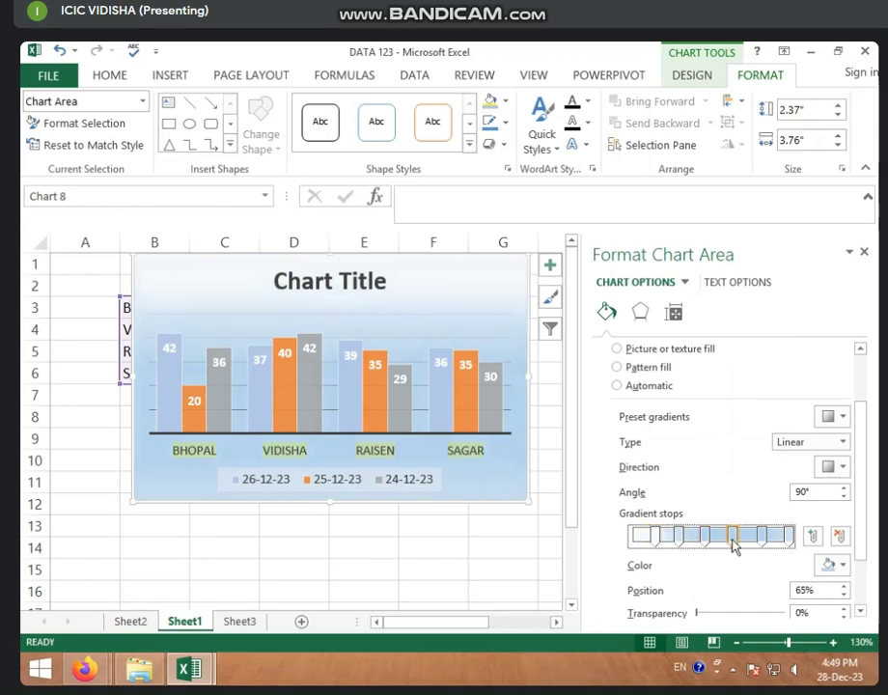
Set the 100% gradient stop to orange and the 83% stop to light orange.
click(789, 537)
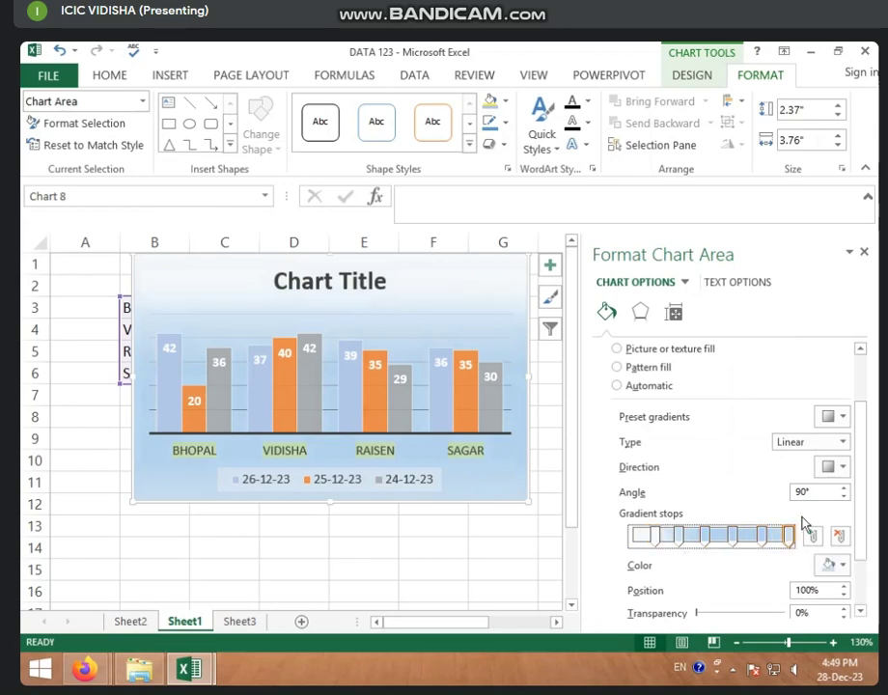
click(840, 566)
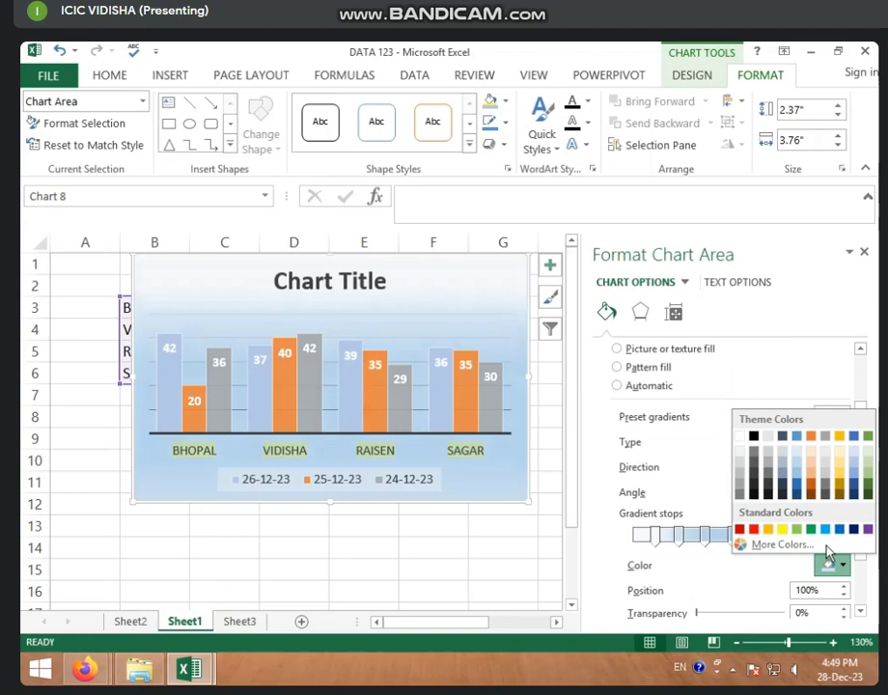
click(811, 483)
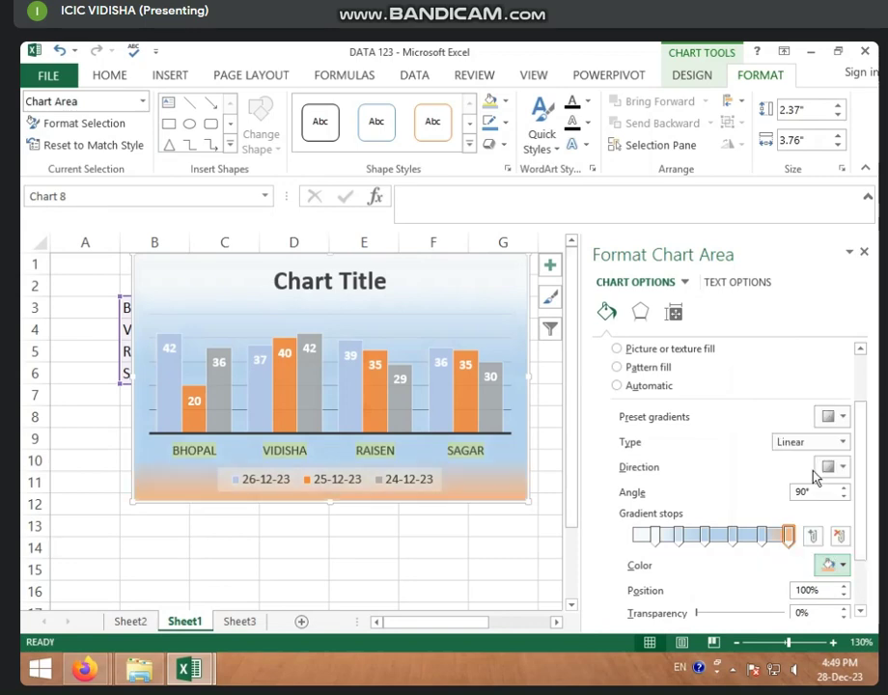
click(762, 535)
click(840, 566)
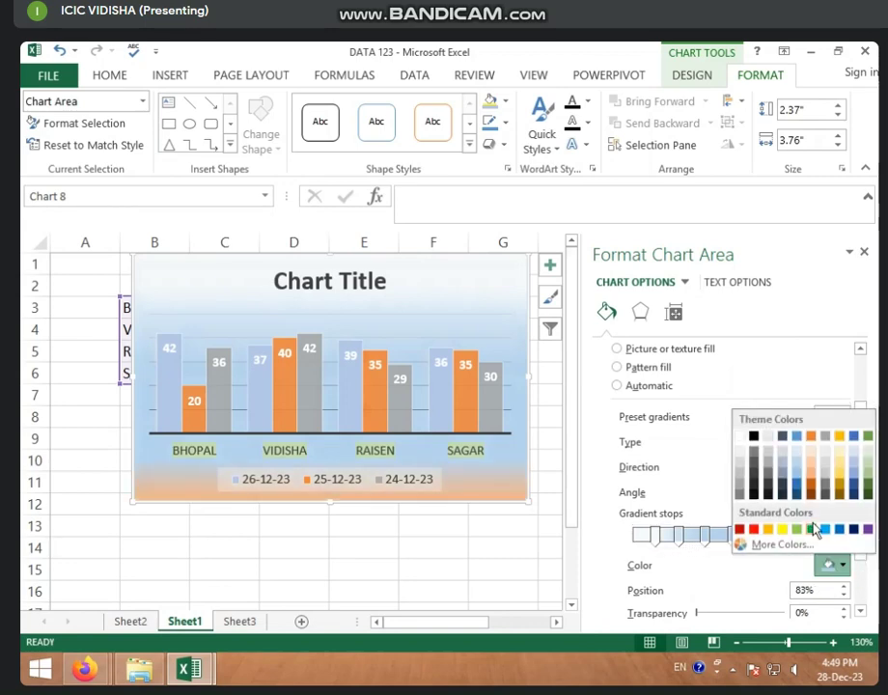
click(841, 480)
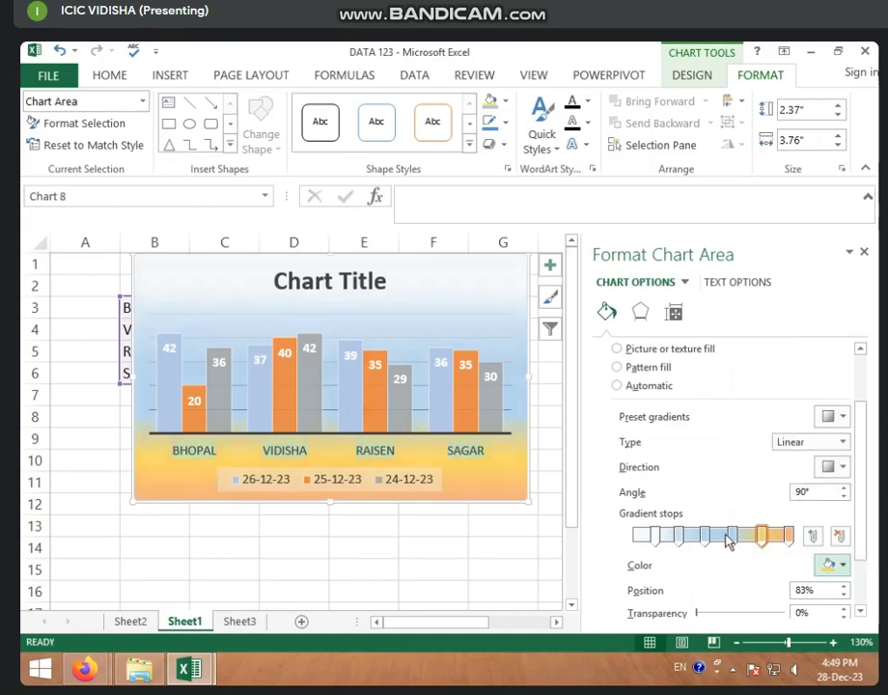